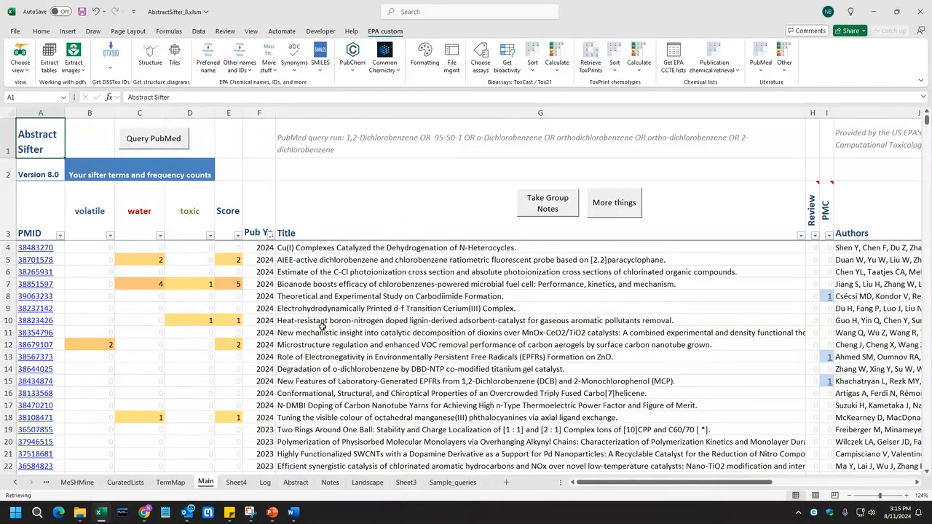
Step: Check the logged PubMed query on the Log sheet, return to the Main sheet and look through the article list
{"action": "left_click", "coordinate": [265, 482]}
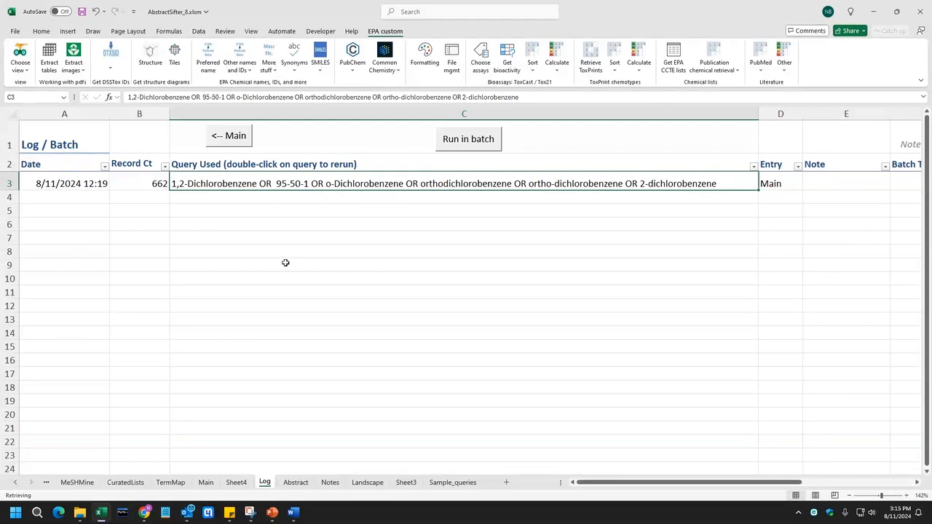
{"action": "left_click", "coordinate": [207, 484]}
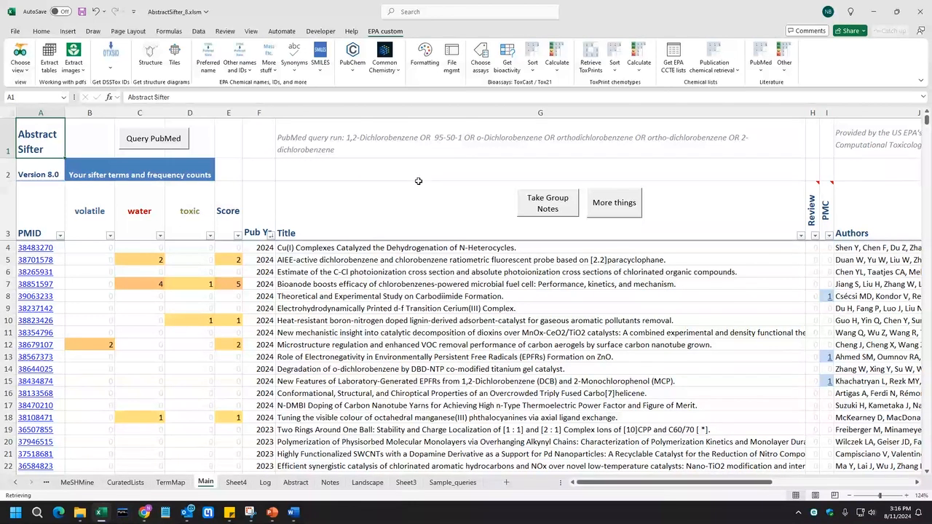
{"action": "scroll", "coordinate": [244, 333], "scroll_direction": "down", "scroll_amount": 2}
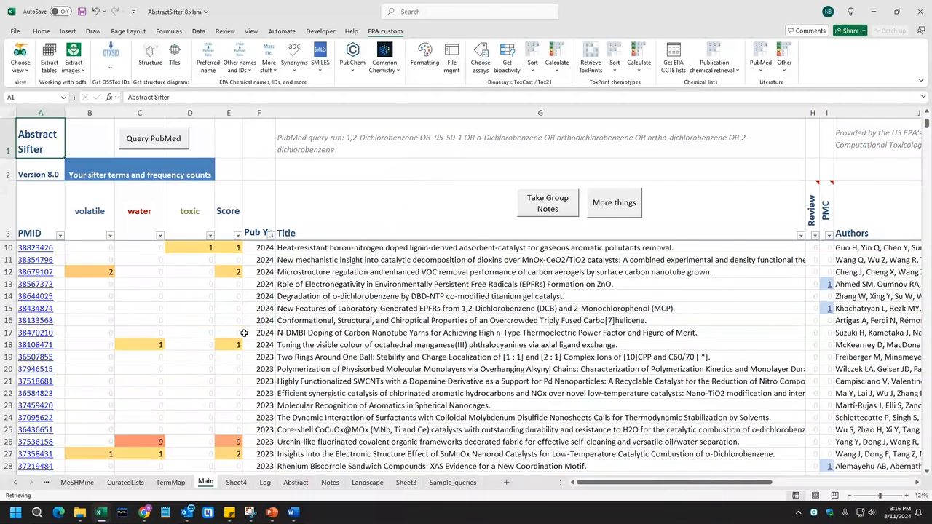
Step: Replace the three sifter terms on the Main sheet with rats, mice and mg
{"action": "left_click", "coordinate": [108, 204]}
{"action": "left_click", "coordinate": [120, 210]}
{"action": "left_click", "coordinate": [186, 212]}
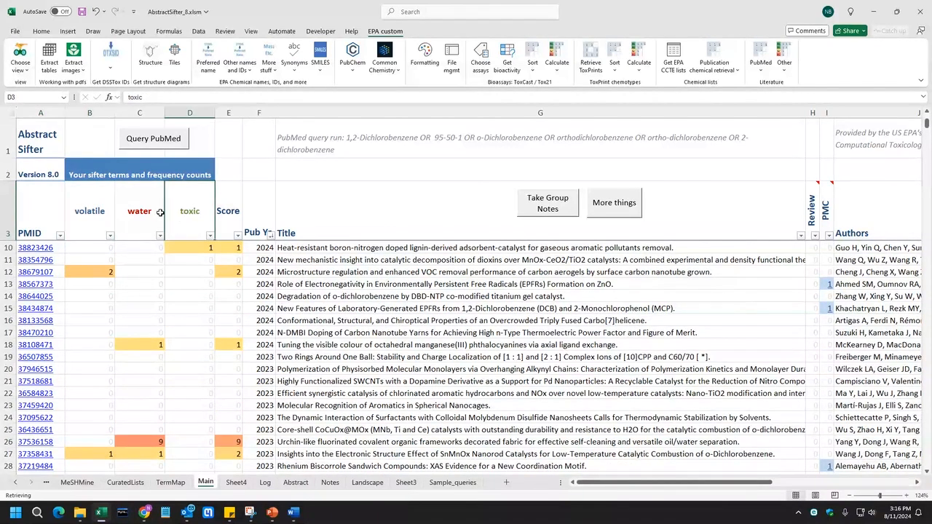
{"action": "left_click", "coordinate": [91, 213]}
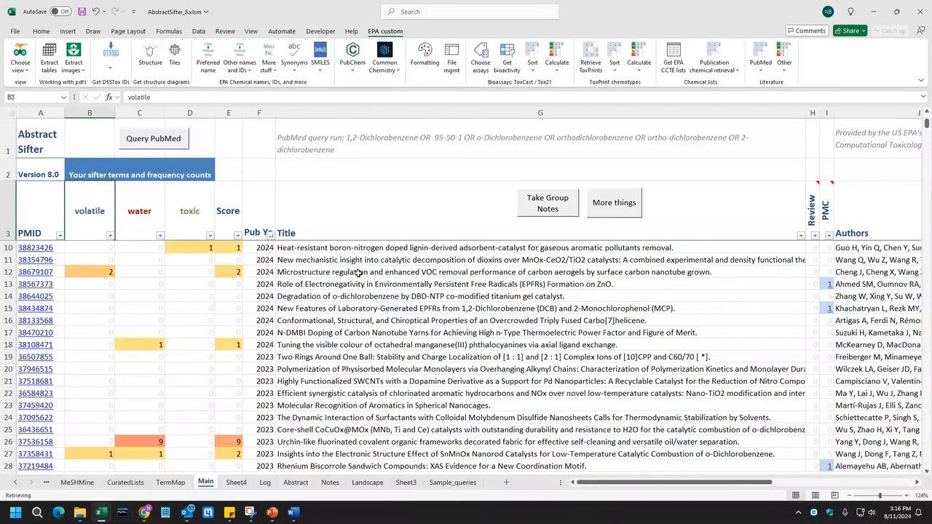
{"action": "type", "text": "rats"}
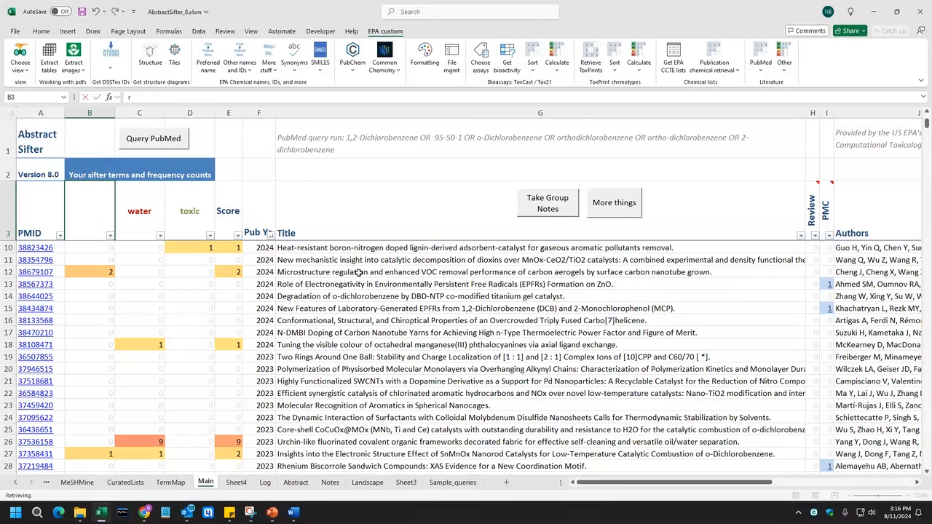
{"action": "key", "text": "Tab"}
{"action": "type", "text": "mic"}
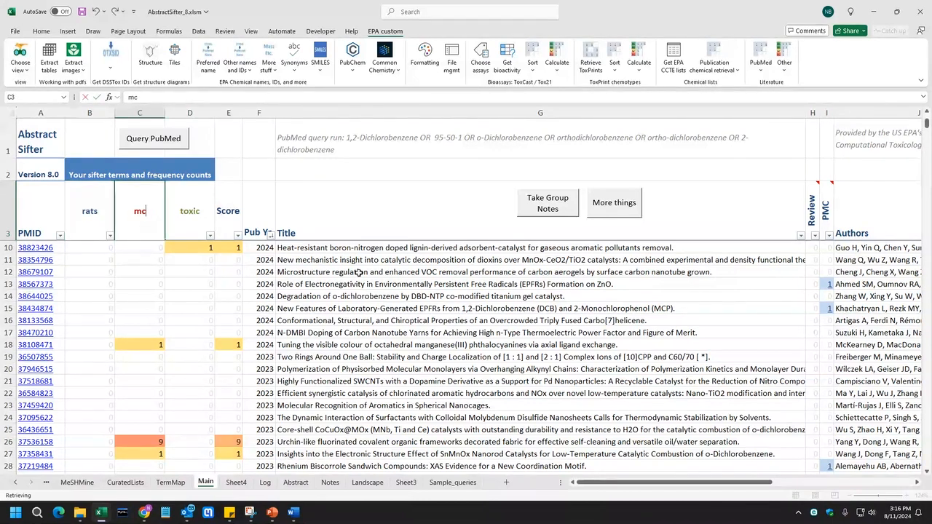
{"action": "type", "text": "e"}
{"action": "key", "text": "Tab"}
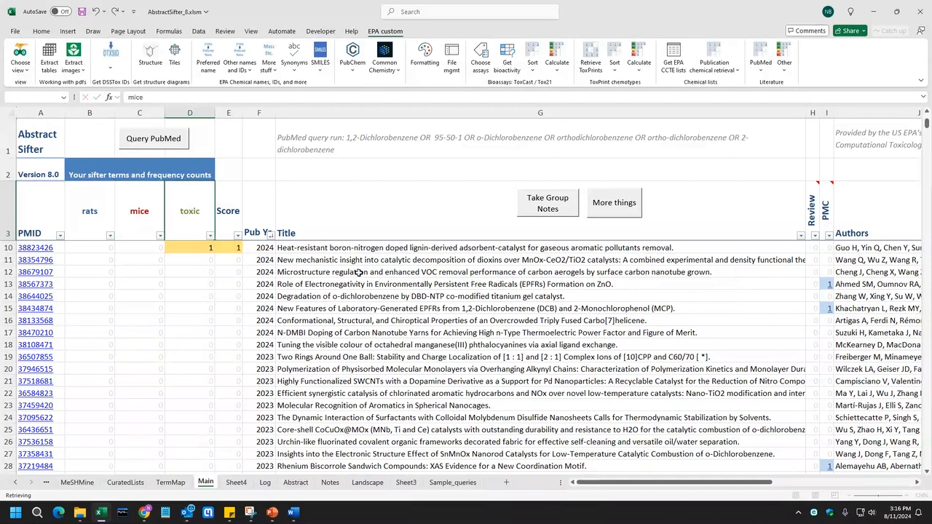
{"action": "type", "text": "mg"}
Step: Sort the articles from largest to smallest by the rats count, and again by the mice count
{"action": "left_click", "coordinate": [110, 235]}
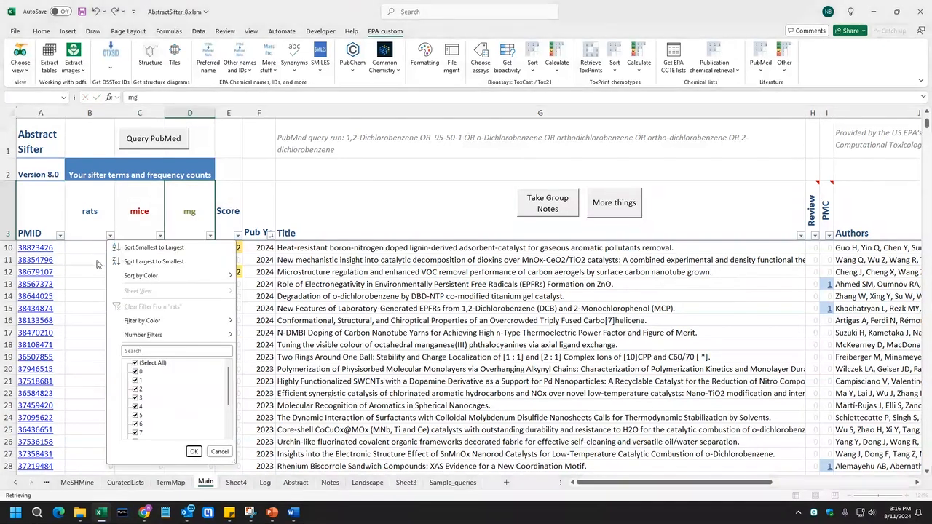
{"action": "left_click", "coordinate": [125, 263]}
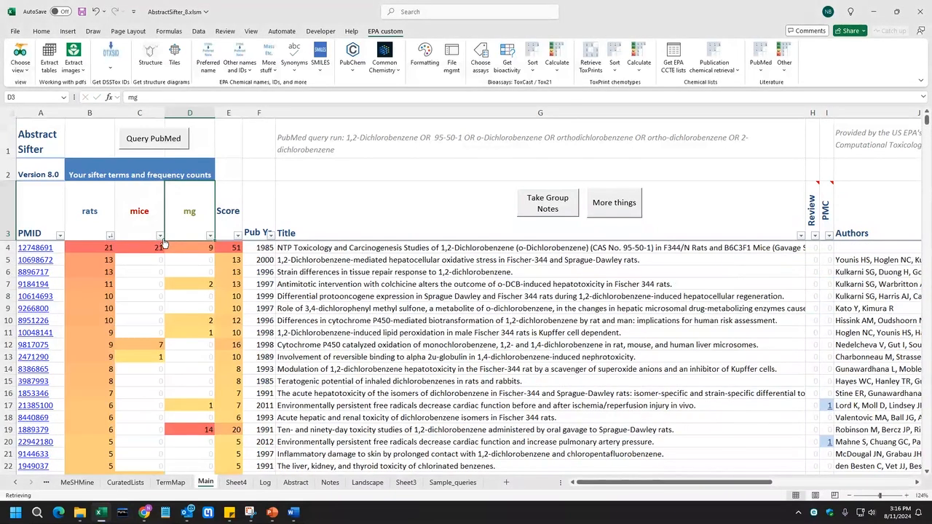
{"action": "left_click", "coordinate": [161, 236]}
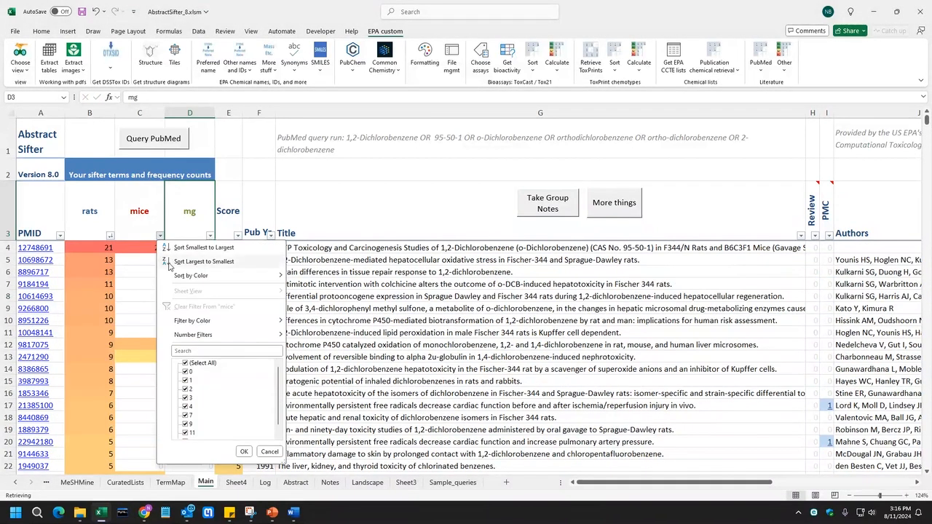
{"action": "left_click", "coordinate": [196, 261]}
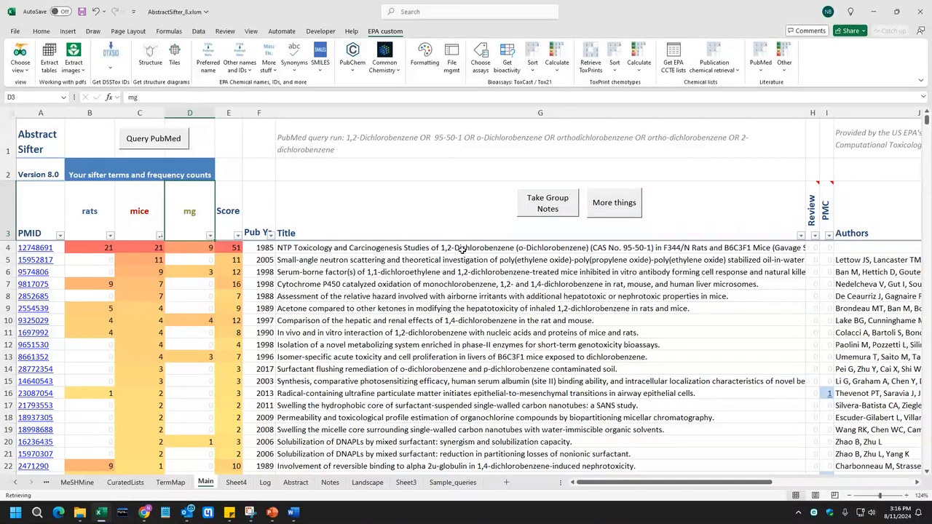
Step: Read the highlighted abstract of the top-ranked NTP toxicology article, return to the Main sheet and examine the sifter counts down the list
{"action": "left_click", "coordinate": [582, 248]}
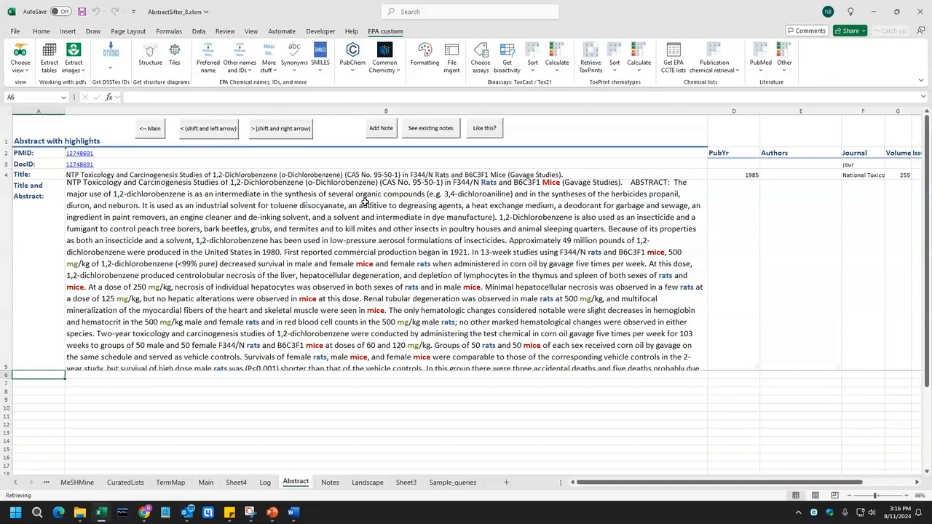
{"action": "left_click", "coordinate": [150, 129]}
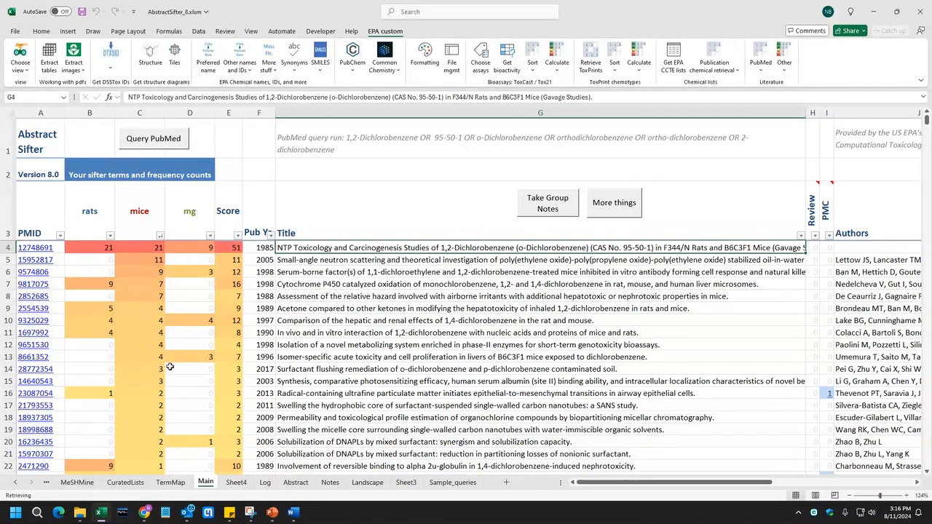
{"action": "scroll", "coordinate": [169, 366], "scroll_direction": "down", "scroll_amount": 4}
{"action": "scroll", "coordinate": [164, 373], "scroll_direction": "down", "scroll_amount": 2}
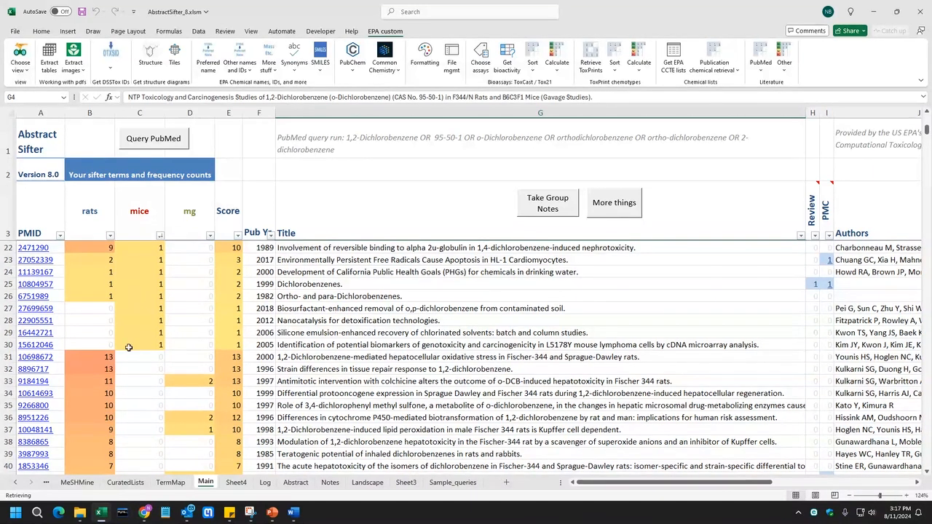
{"action": "scroll", "coordinate": [143, 316], "scroll_direction": "up", "scroll_amount": 6}
{"action": "scroll", "coordinate": [146, 316], "scroll_direction": "down", "scroll_amount": 18}
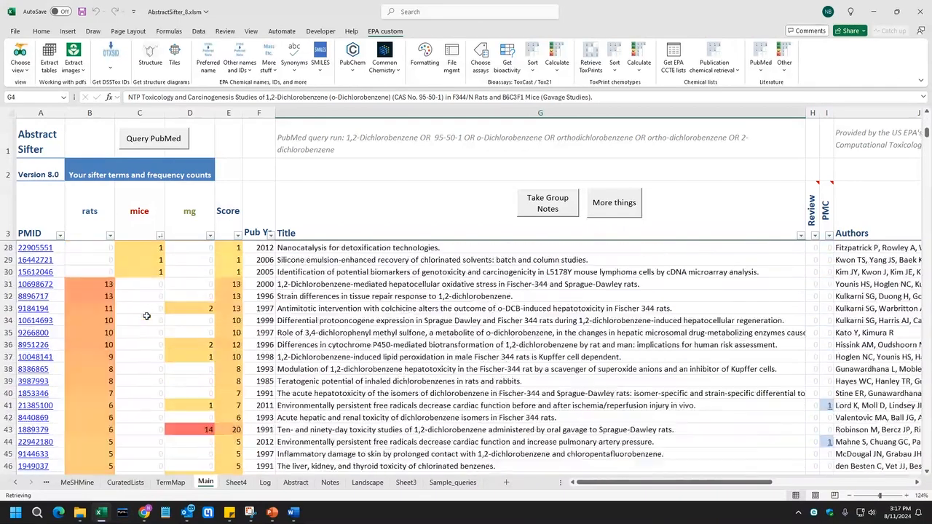
{"action": "scroll", "coordinate": [147, 314], "scroll_direction": "up", "scroll_amount": 18}
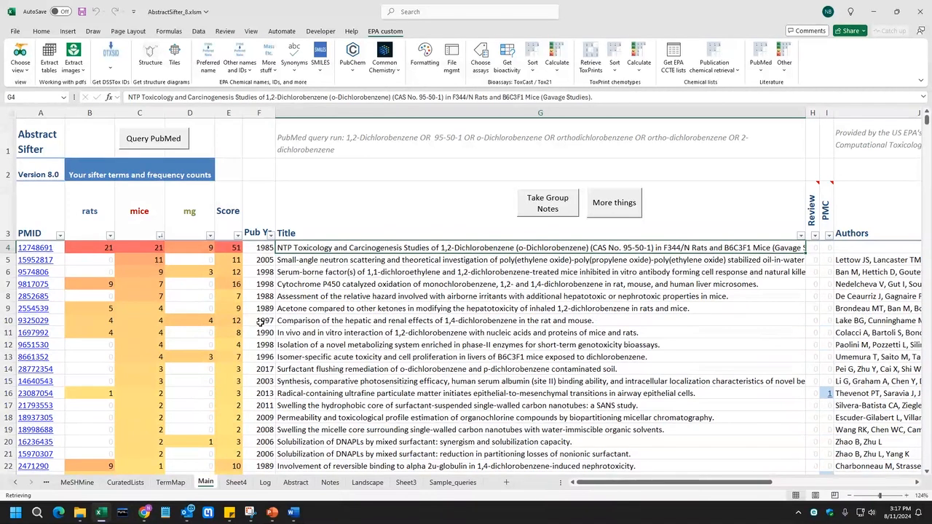
Step: On the TermMap sheet, enter rats, mice, mouse and rat with a trailing space as terms to look for, starting in B4
{"action": "left_click", "coordinate": [175, 483]}
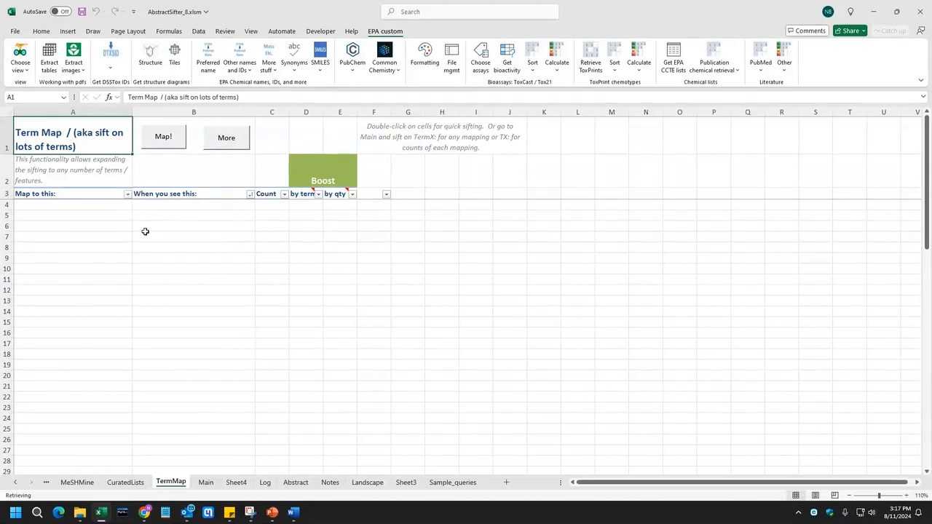
{"action": "left_click", "coordinate": [153, 207]}
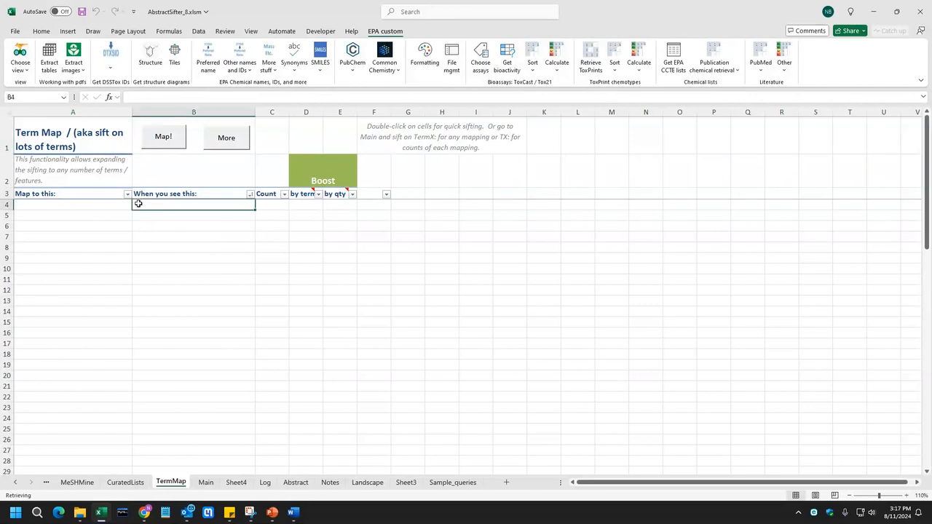
{"action": "type", "text": "rats"}
{"action": "key", "text": "Return"}
{"action": "type", "text": "mice"}
{"action": "key", "text": "Return"}
{"action": "type", "text": "mo"}
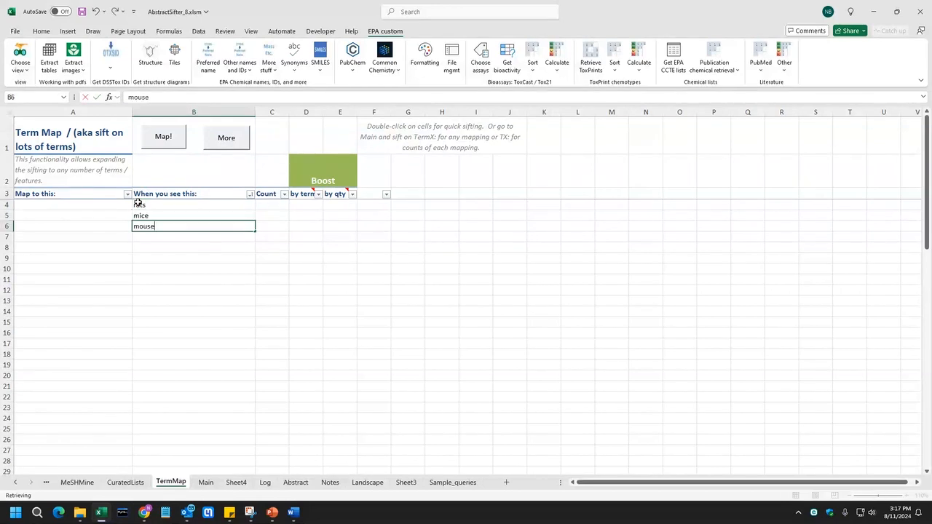
{"action": "key", "text": "Return"}
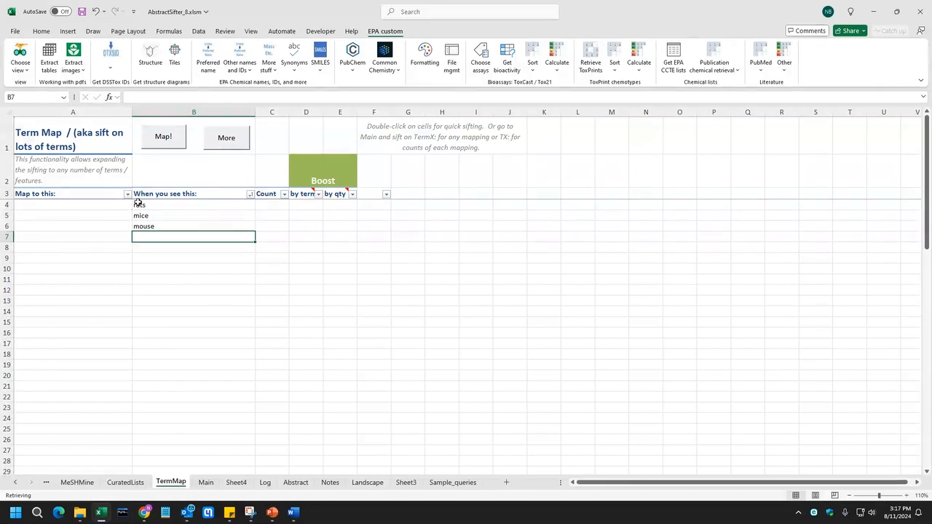
{"action": "type", "text": "rats"}
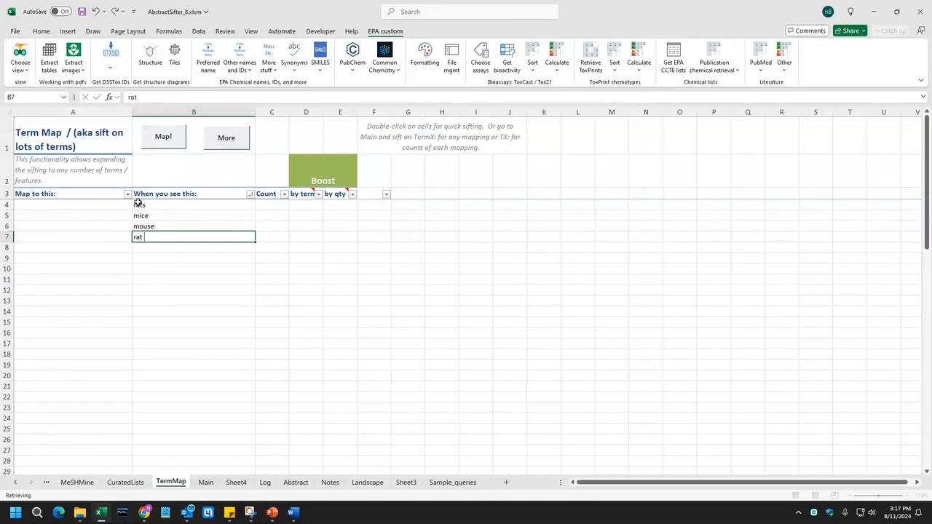
{"action": "key", "text": "Return"}
Step: Add dose, mg, ppm and pups to the terms to look for, below the existing entries
{"action": "type", "text": "dose"}
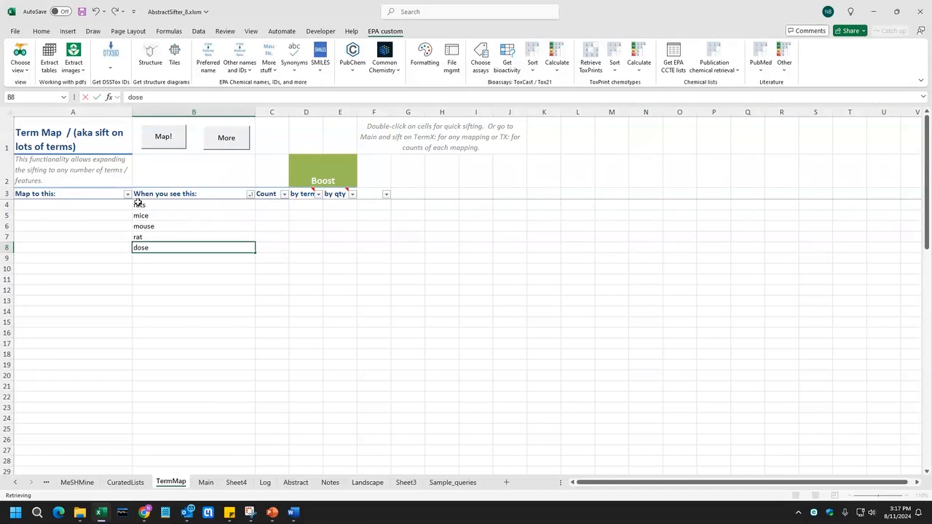
{"action": "key", "text": "Return"}
{"action": "type", "text": "mg"}
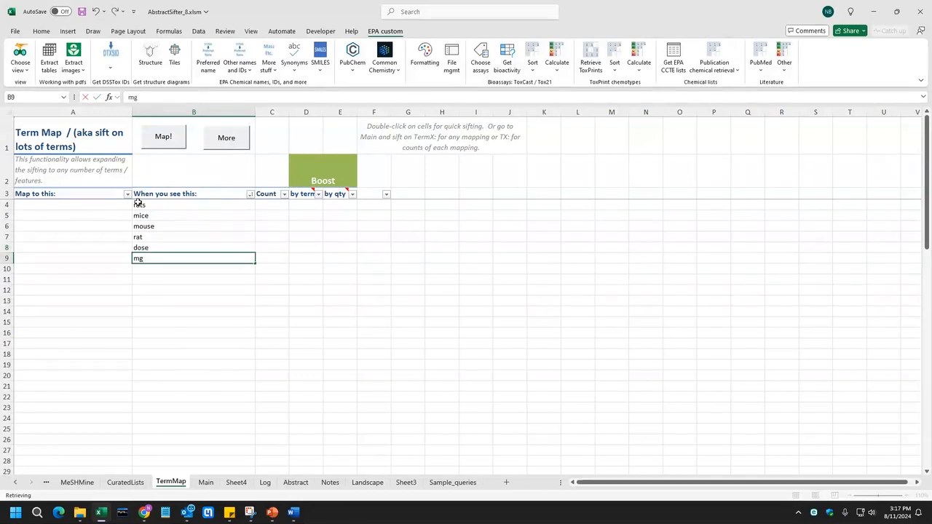
{"action": "key", "text": "Return"}
{"action": "type", "text": "ppm"}
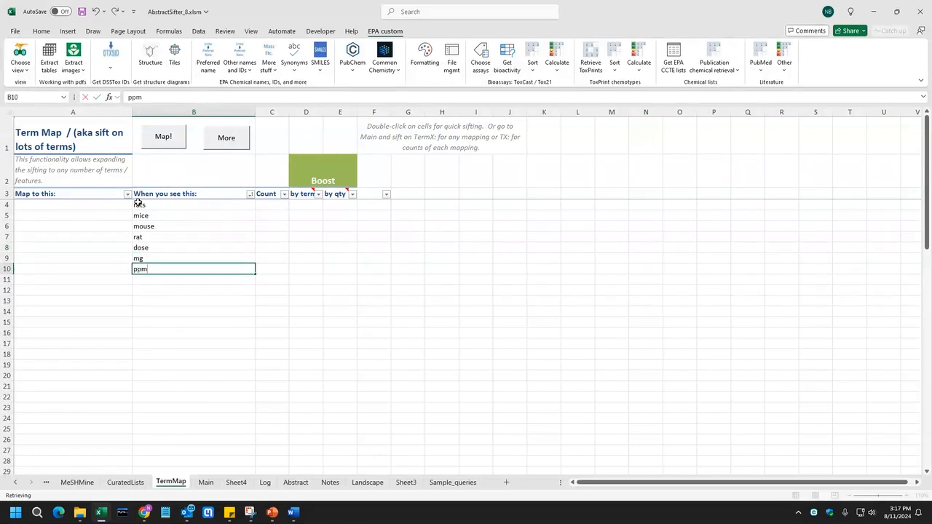
{"action": "key", "text": "Return"}
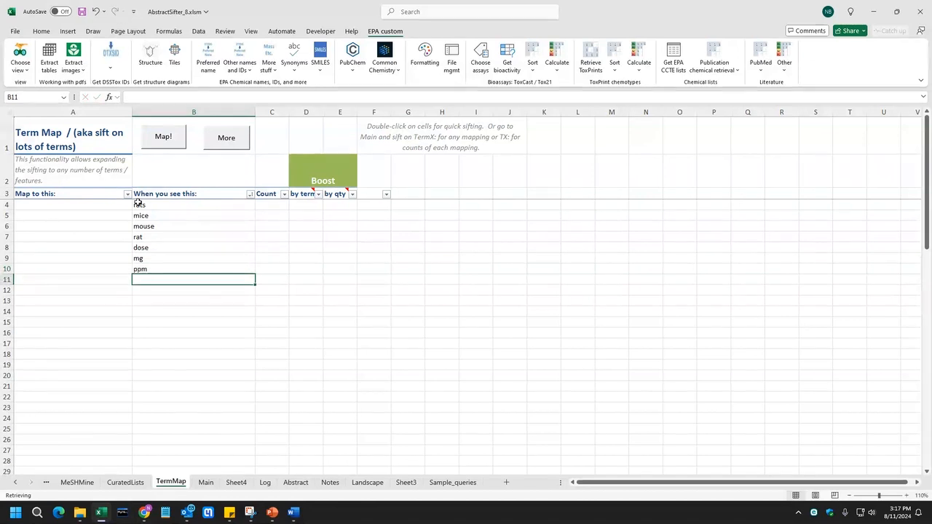
{"action": "type", "text": "pu"}
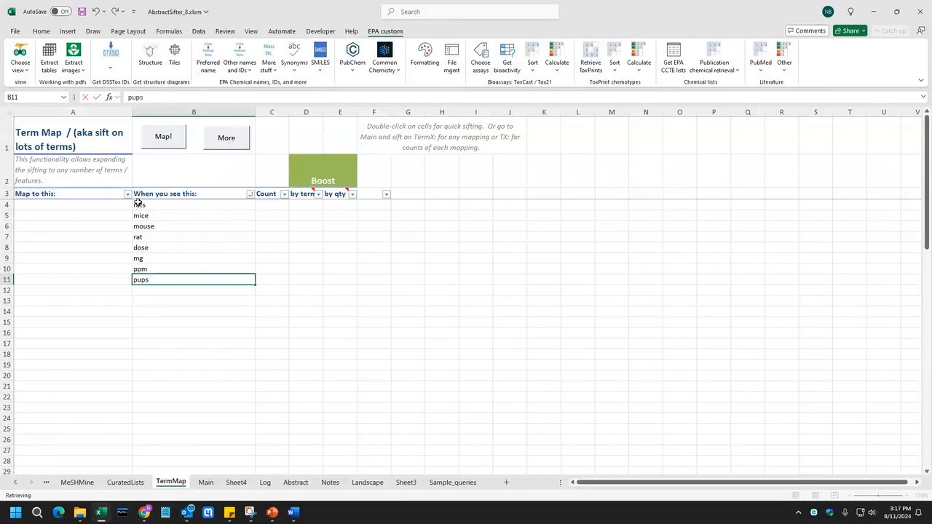
{"action": "type", "text": "ps"}
{"action": "key", "text": "Return"}
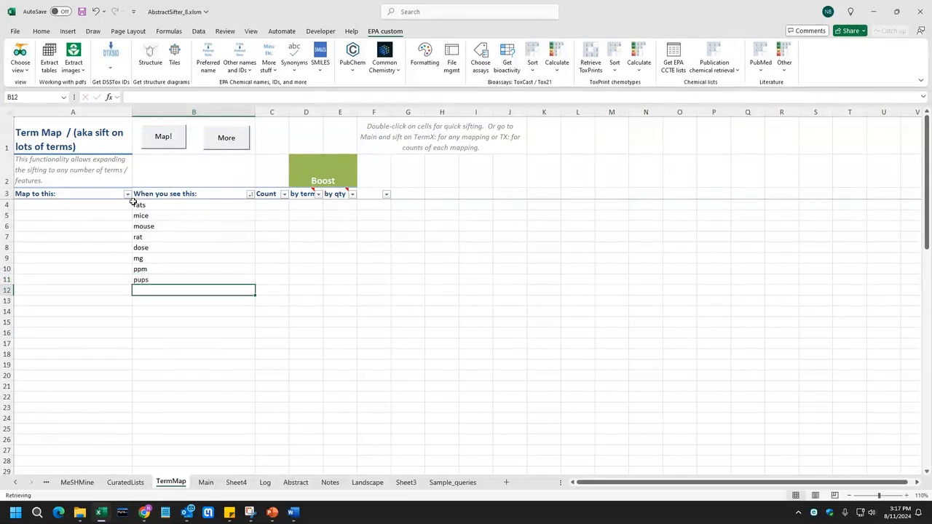
Step: Assign rodent as the mapping for every listed term in A4:A11 and run the term mapping
{"action": "left_click", "coordinate": [120, 204]}
{"action": "type", "text": "rodent"}
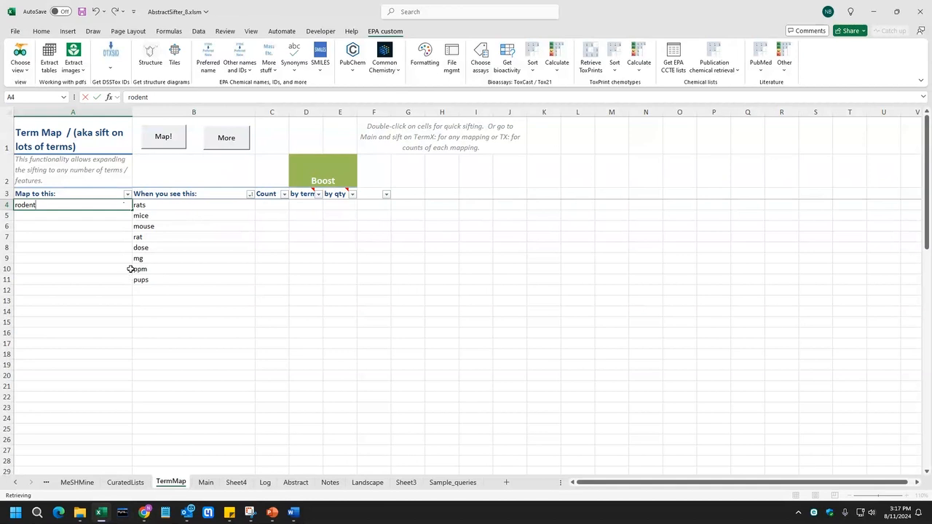
{"action": "double_click", "coordinate": [132, 210]}
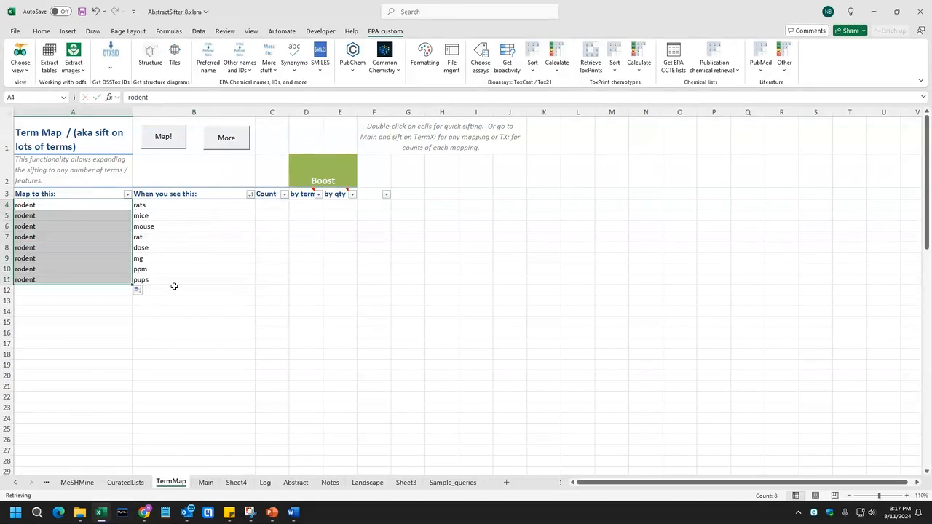
{"action": "left_click", "coordinate": [231, 205]}
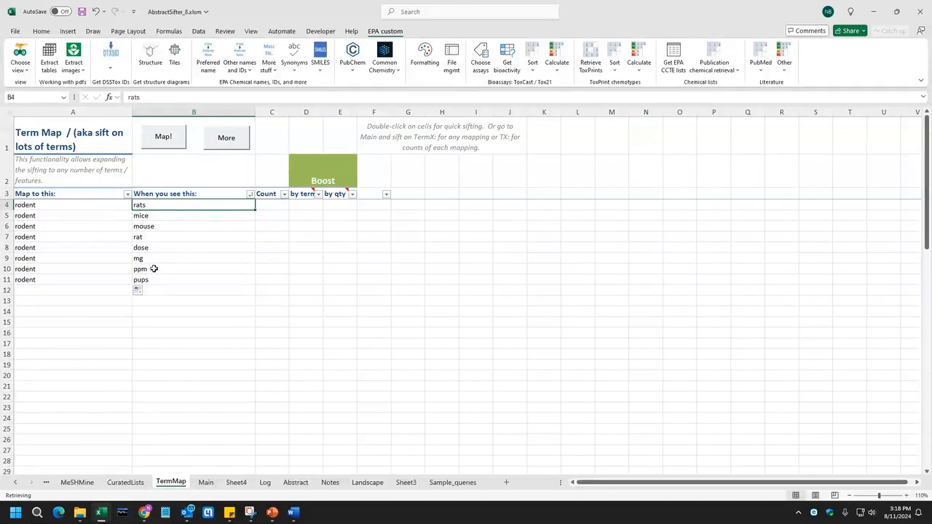
{"action": "left_click", "coordinate": [162, 141]}
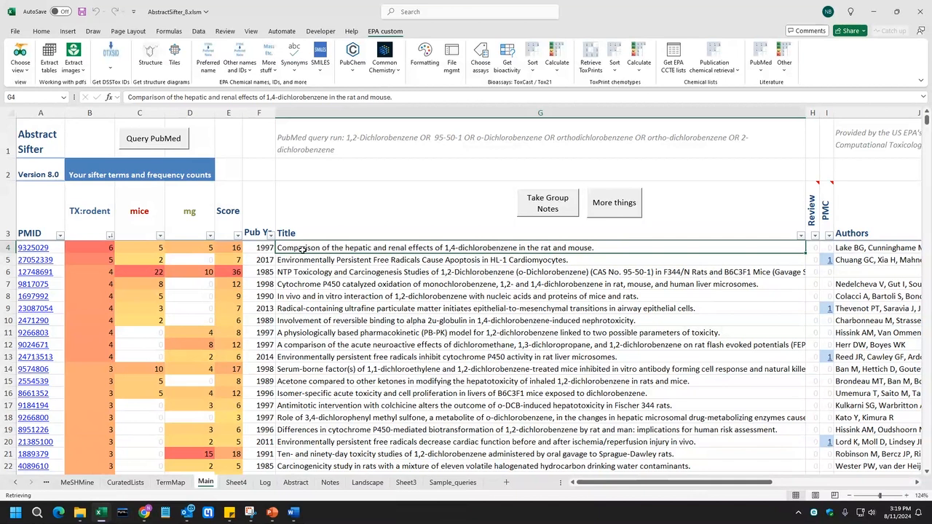
Step: Open the highlighted abstract of the top TX:rodent article and enlarge row 5 to fit its full text
{"action": "left_click", "coordinate": [103, 247]}
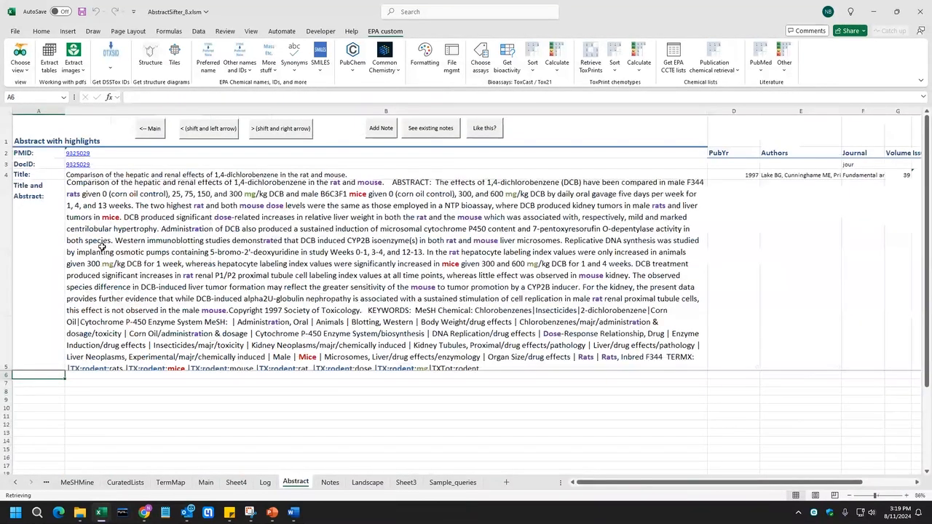
{"action": "left_click", "coordinate": [189, 232]}
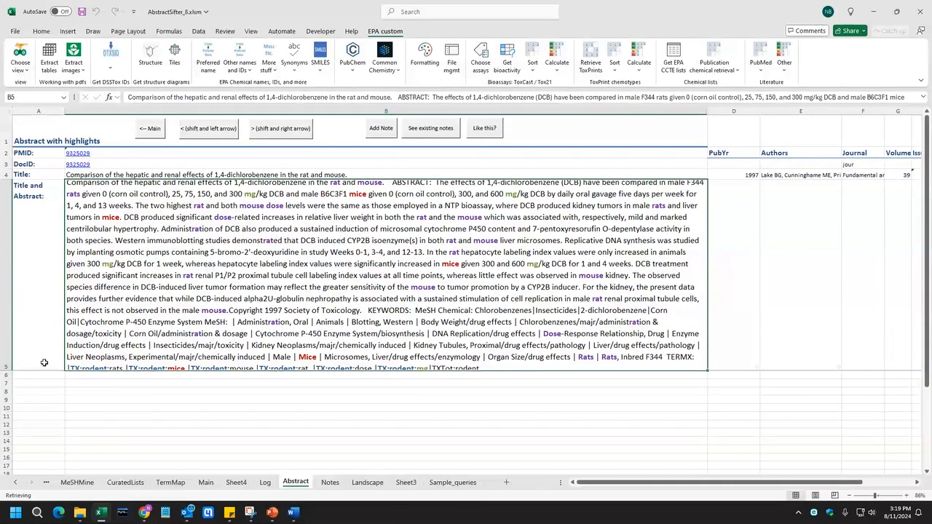
{"action": "left_click", "coordinate": [2, 355]}
{"action": "left_click_drag", "start_coordinate": [9, 370], "coordinate": [15, 385]}
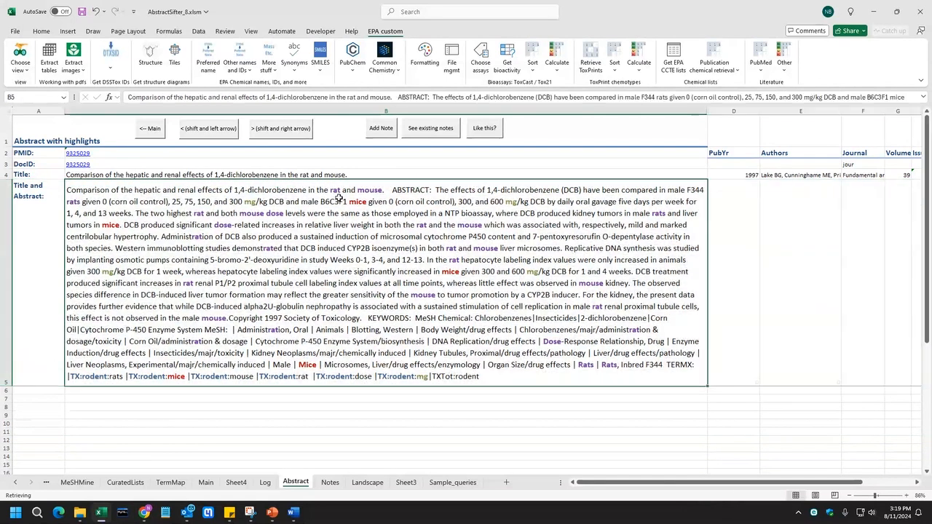
Step: Return to the TermMap sheet and load the Rodent studies example list, clearing the existing terms first
{"action": "left_click", "coordinate": [337, 197]}
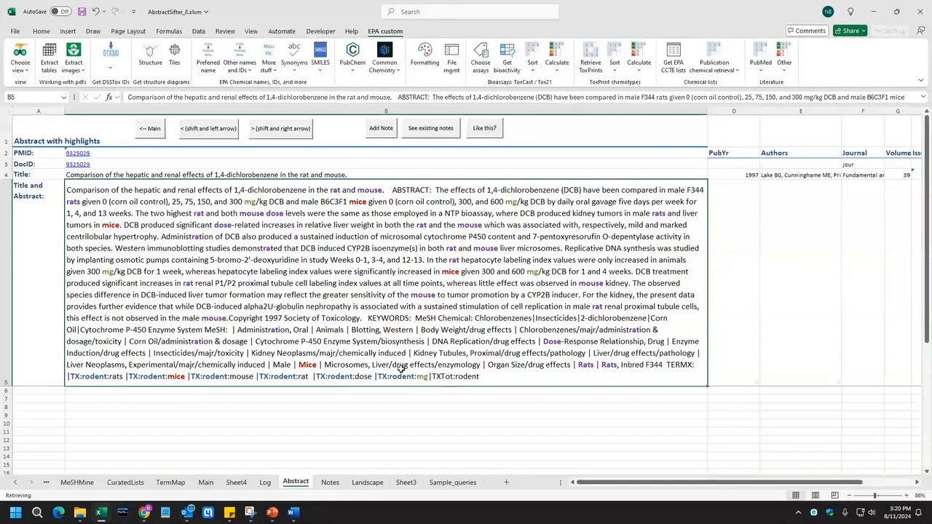
{"action": "left_click", "coordinate": [150, 128]}
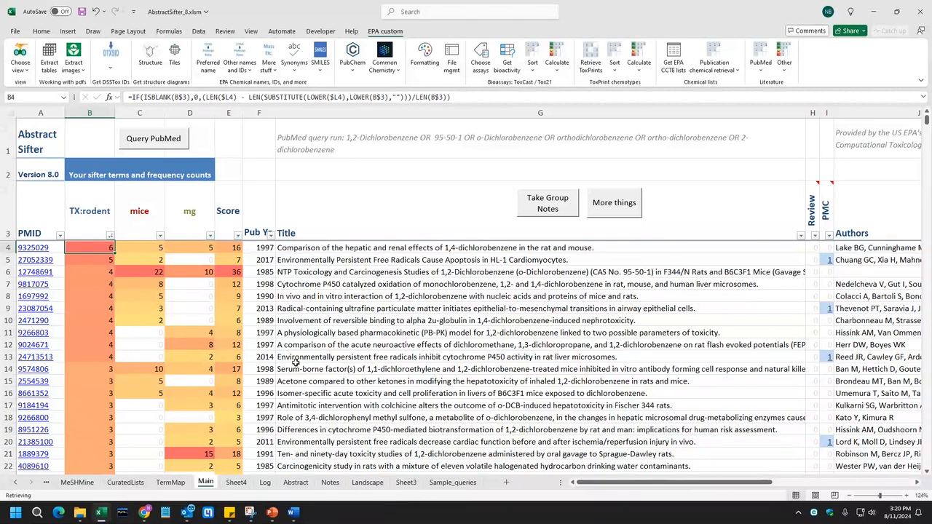
{"action": "left_click", "coordinate": [172, 482]}
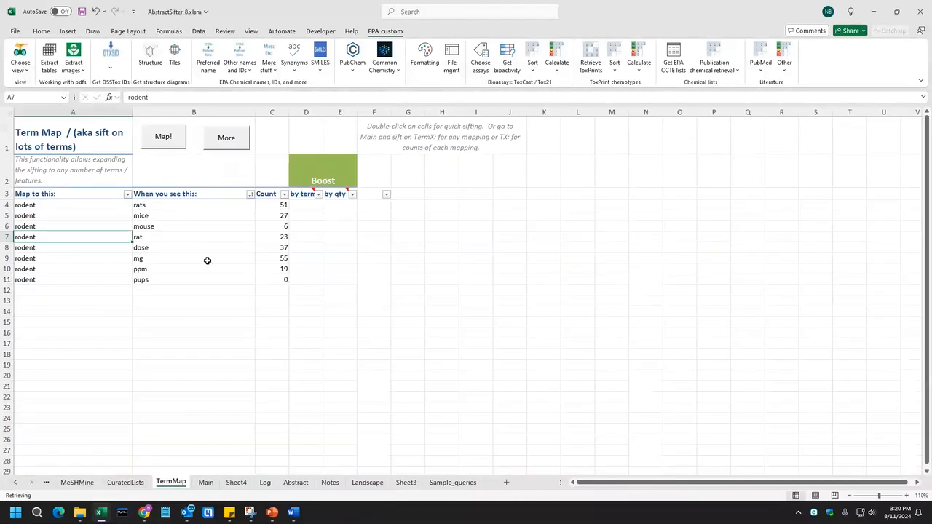
{"action": "left_click", "coordinate": [169, 257]}
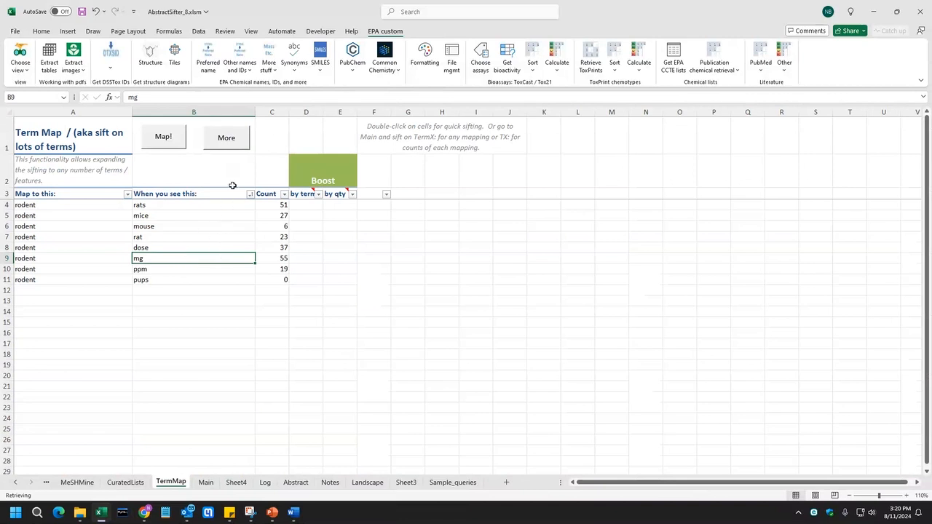
{"action": "left_click", "coordinate": [228, 137]}
{"action": "left_click", "coordinate": [368, 234]}
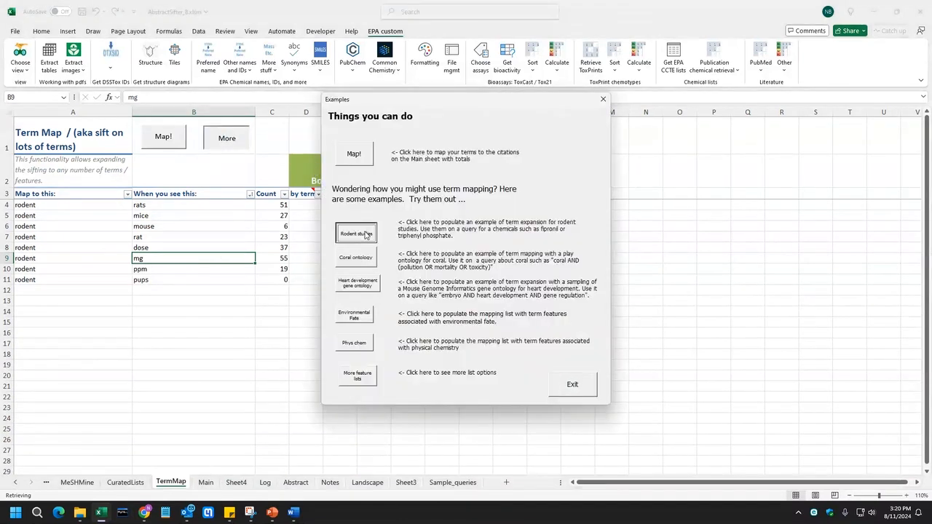
{"action": "left_click", "coordinate": [452, 289]}
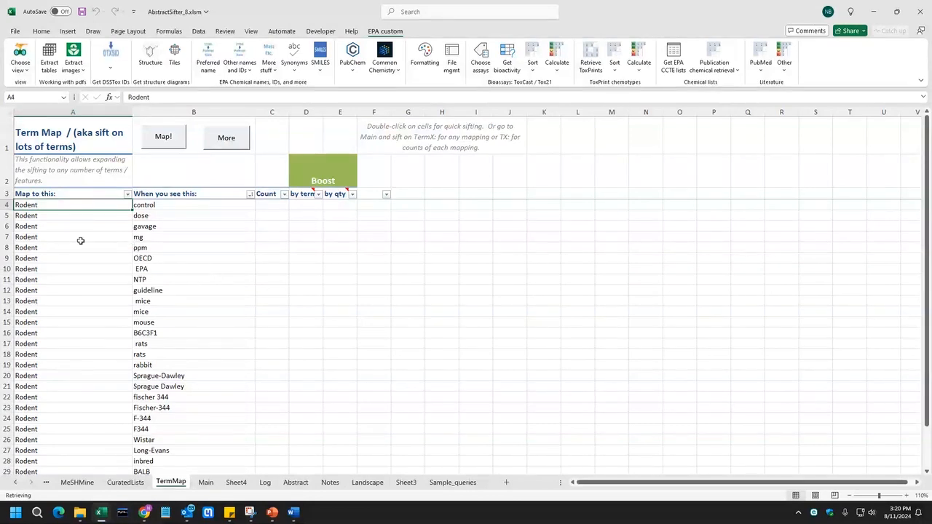
Step: Delete the OECD, EPA and NTP rows from the Rodent term list
{"action": "left_click_drag", "start_coordinate": [7, 258], "coordinate": [9, 284]}
{"action": "right_click", "coordinate": [73, 271]}
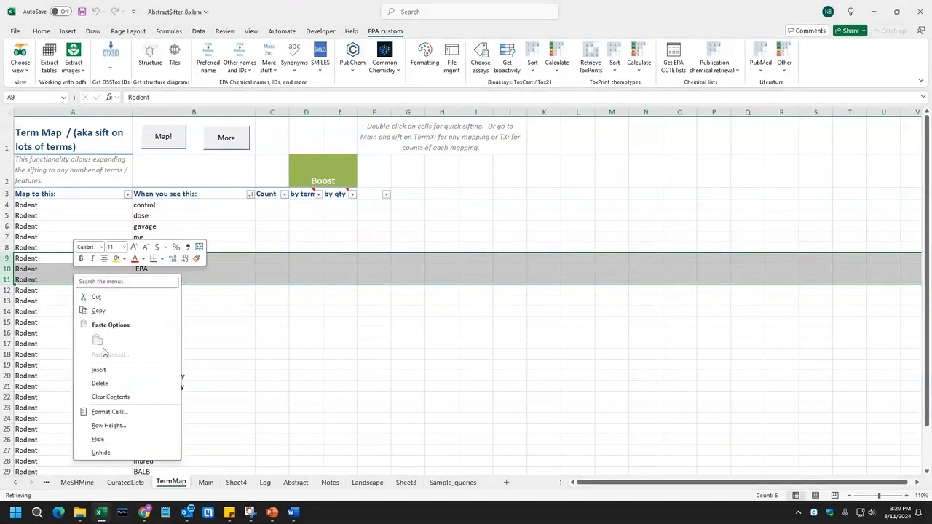
{"action": "left_click", "coordinate": [100, 384]}
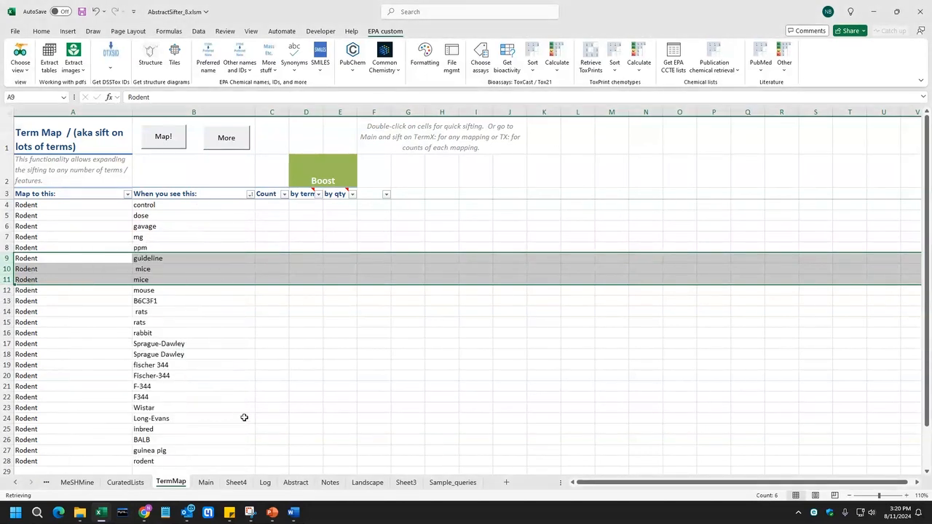
{"action": "left_click", "coordinate": [209, 356]}
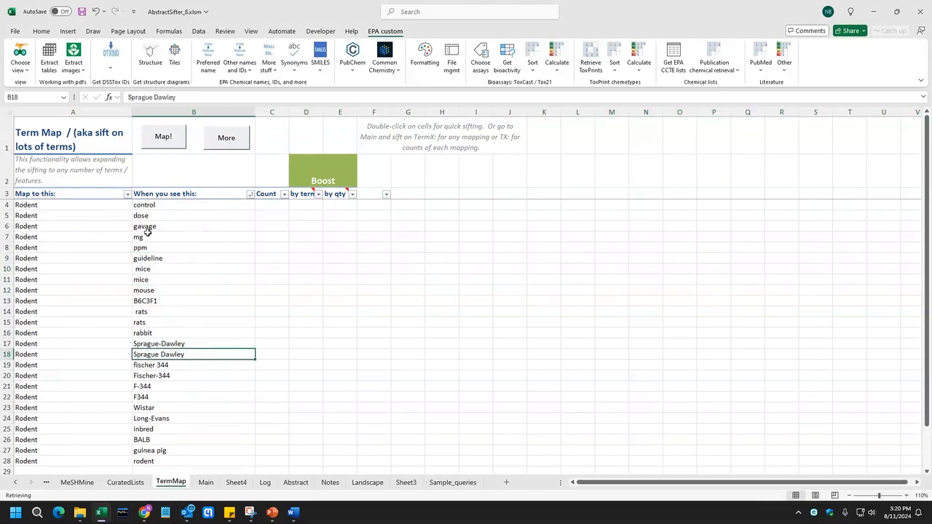
Step: Run the term mapping for the Rodent list and sift the articles on the Rodent mapping
{"action": "left_click", "coordinate": [156, 150]}
{"action": "left_click", "coordinate": [164, 137]}
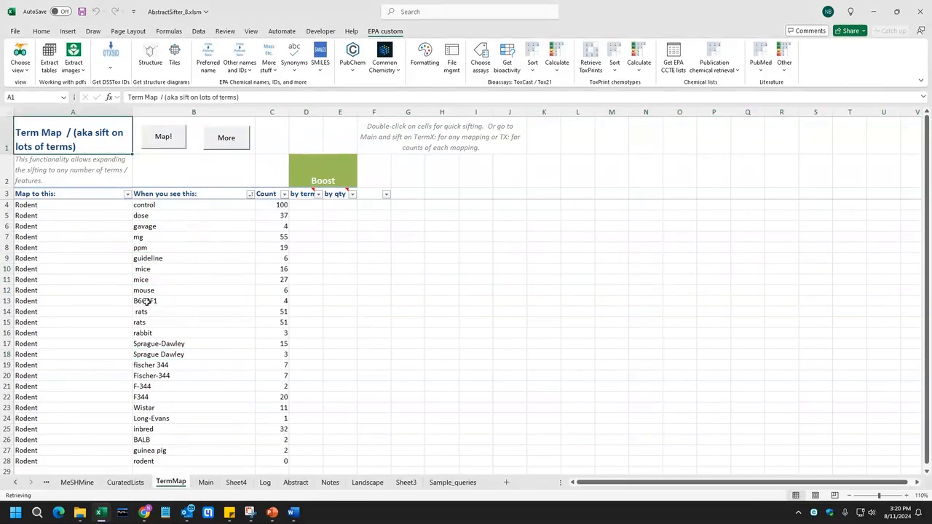
{"action": "double_click", "coordinate": [101, 280]}
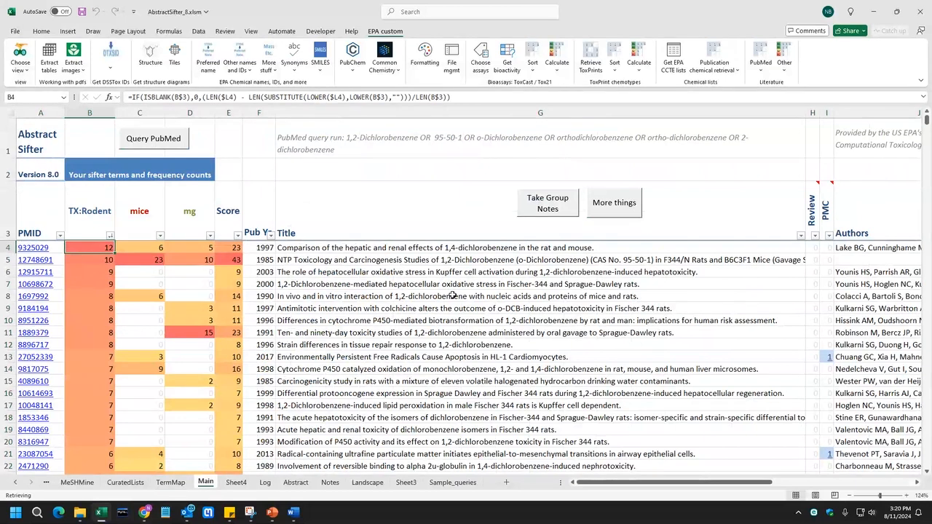
Step: Replace the TermMap terms with the Phys chem example list, clearing the existing terms first
{"action": "left_click", "coordinate": [172, 482]}
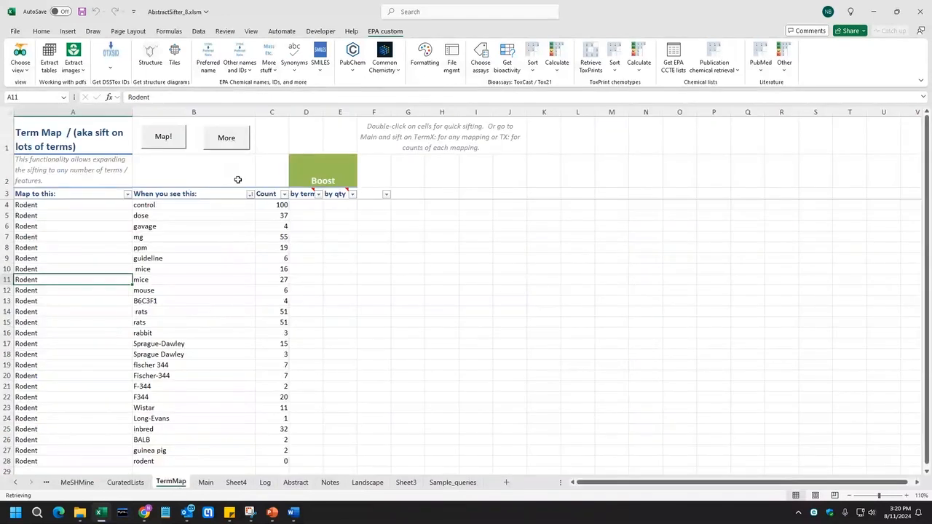
{"action": "left_click", "coordinate": [227, 143]}
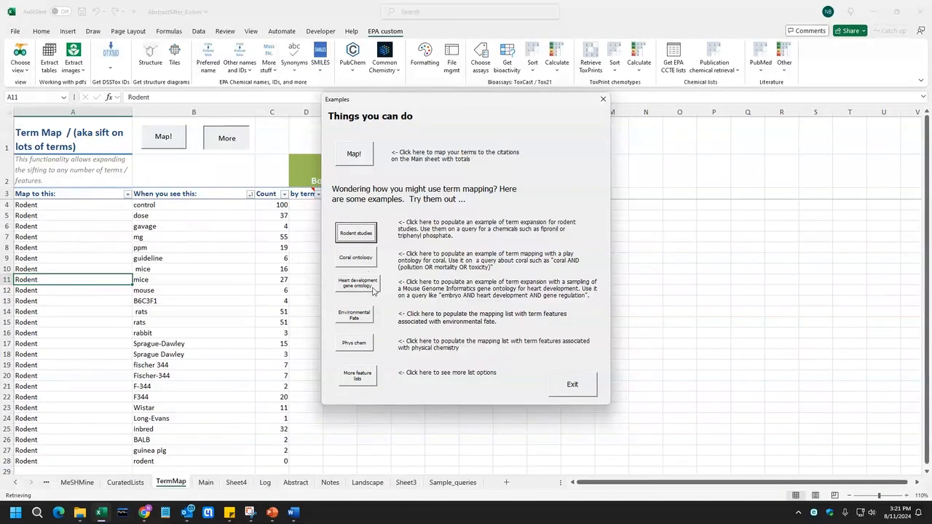
{"action": "left_click", "coordinate": [360, 344]}
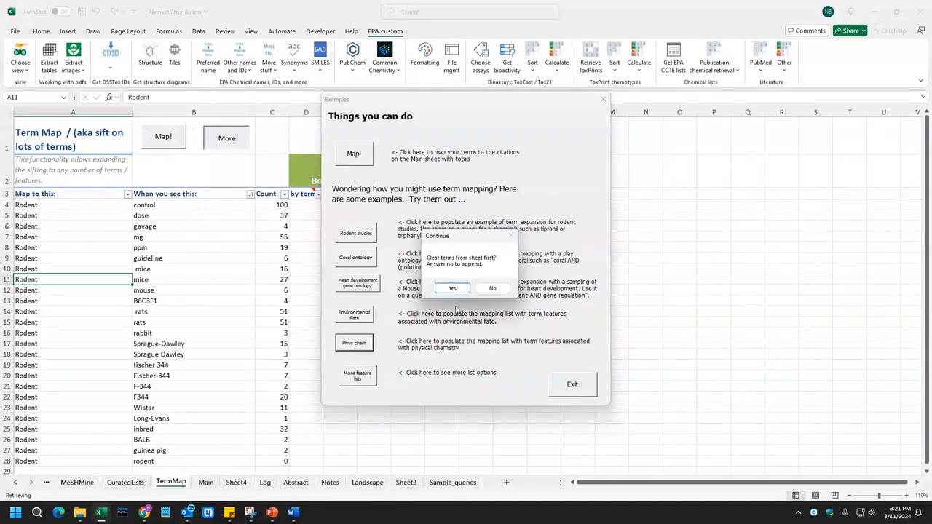
{"action": "left_click", "coordinate": [453, 288]}
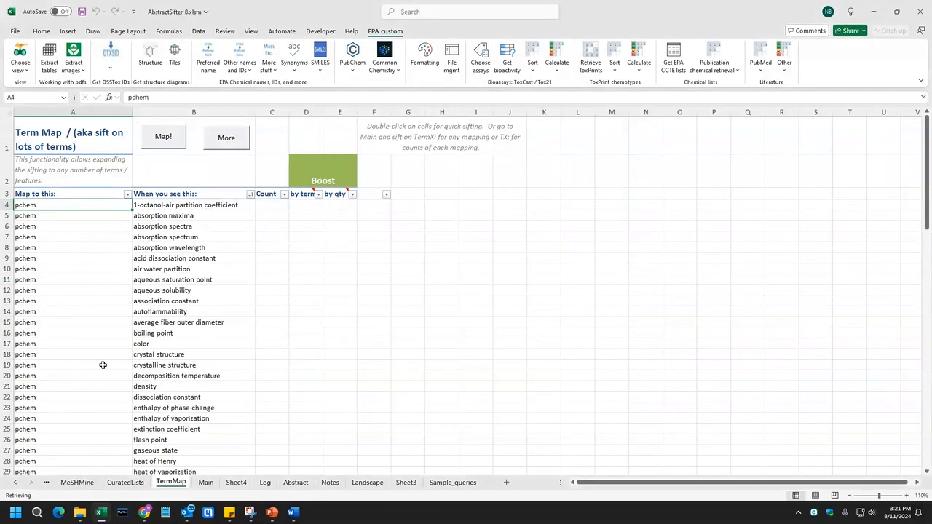
Step: Map the pchem terms, sift the articles on the pchem mapping, and check the top article's highlighted abstract
{"action": "left_click", "coordinate": [163, 137]}
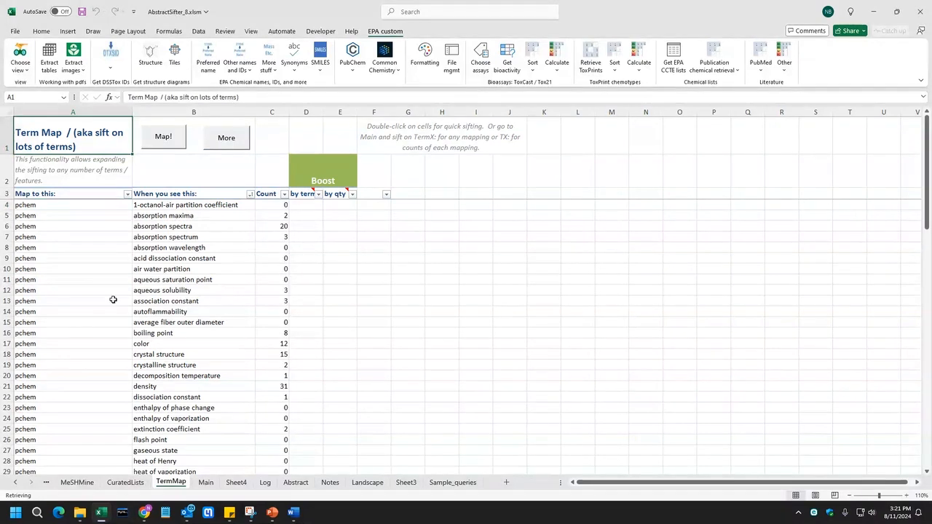
{"action": "double_click", "coordinate": [94, 290]}
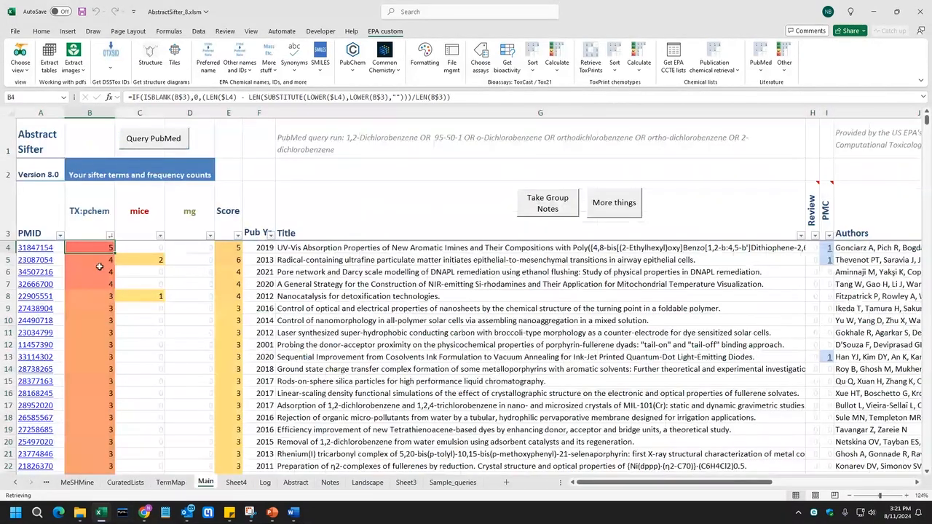
{"action": "double_click", "coordinate": [370, 248]}
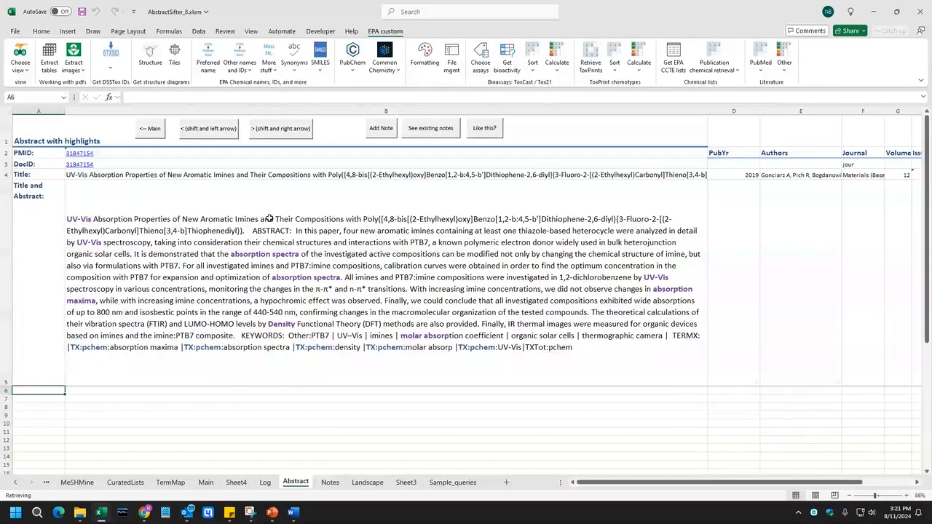
{"action": "left_click", "coordinate": [148, 130]}
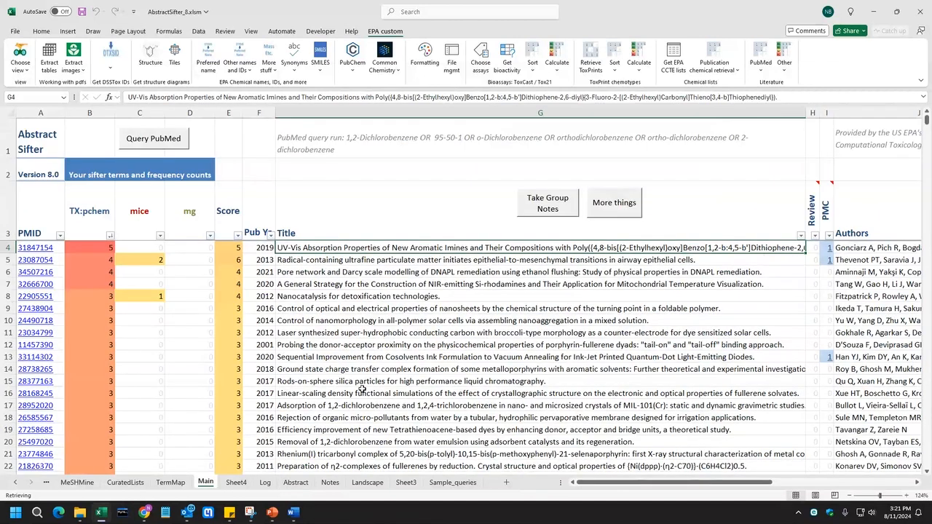
Step: Replace the TermMap terms with the Environmental Fate example list, clearing the existing terms first
{"action": "left_click", "coordinate": [175, 482]}
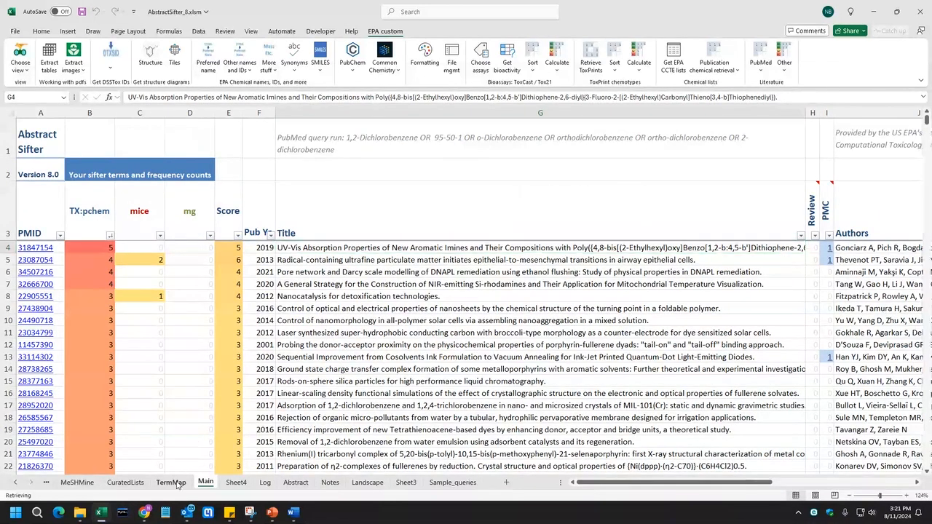
{"action": "left_click", "coordinate": [226, 138]}
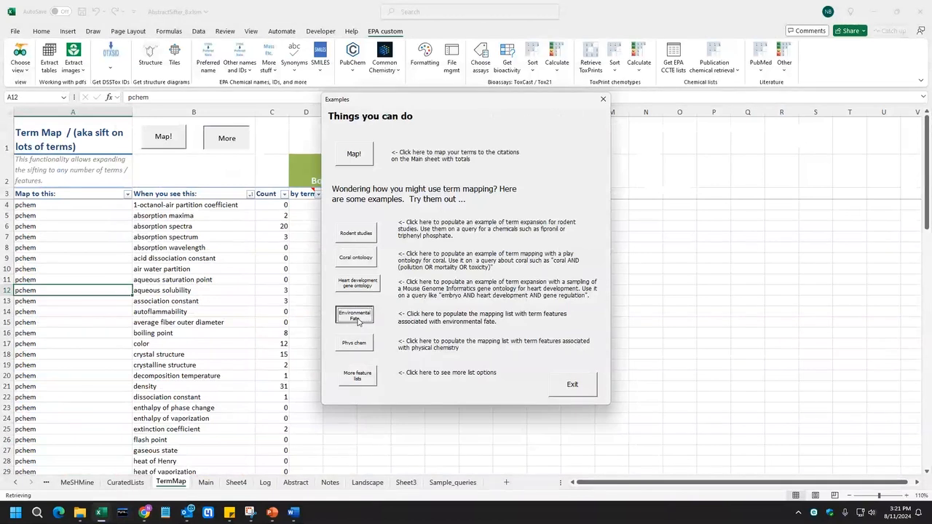
{"action": "left_click", "coordinate": [355, 316]}
{"action": "left_click", "coordinate": [452, 289]}
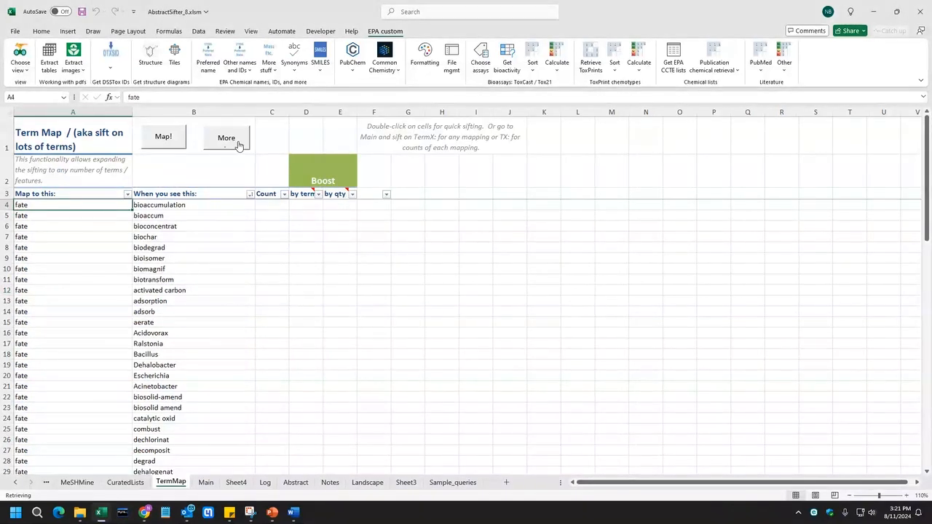
Step: Look through the additional feature lists available for term mapping, from ToxCast/Tox21 genes to NAMs, without loading any
{"action": "left_click", "coordinate": [239, 145]}
{"action": "left_click", "coordinate": [357, 376]}
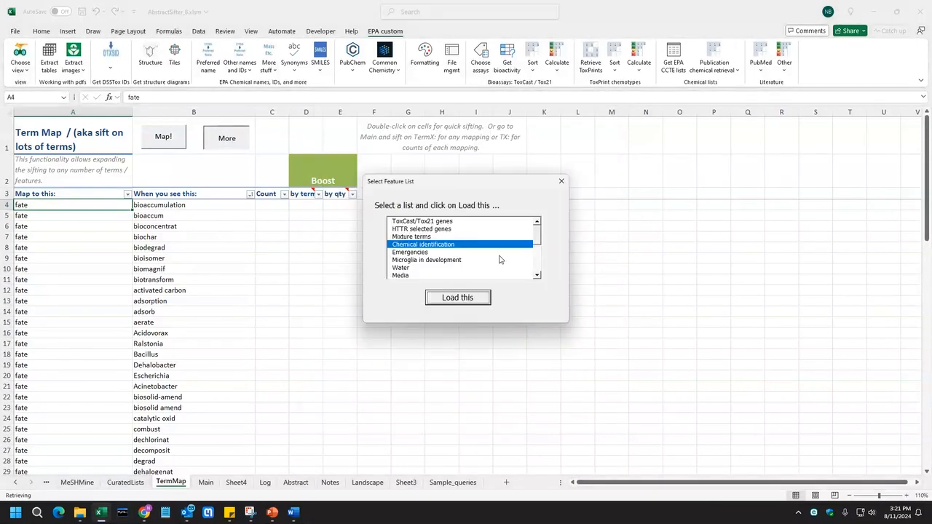
{"action": "mouse_move", "coordinate": [540, 232]}
{"action": "left_mouse_down"}
{"action": "mouse_move", "coordinate": [540, 259]}
{"action": "mouse_move", "coordinate": [540, 229]}
{"action": "left_mouse_up"}
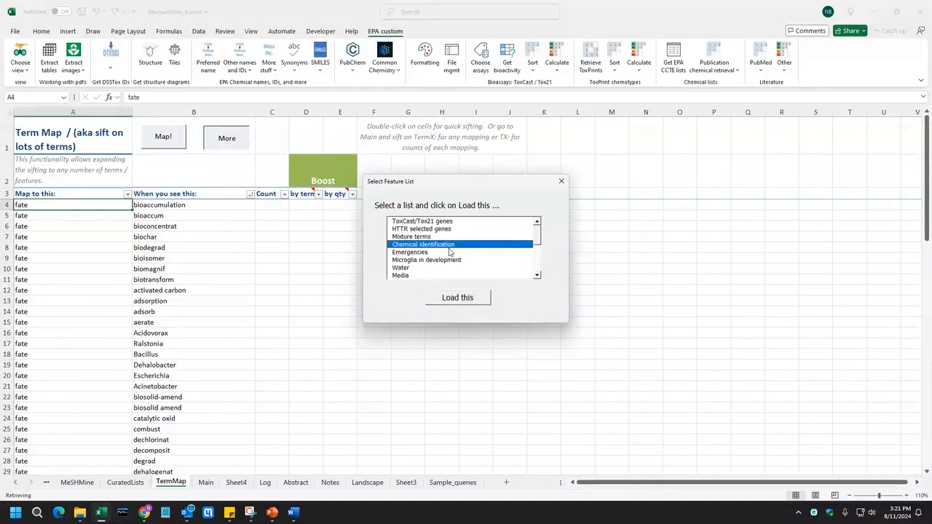
{"action": "left_click_drag", "start_coordinate": [537, 241], "coordinate": [542, 280]}
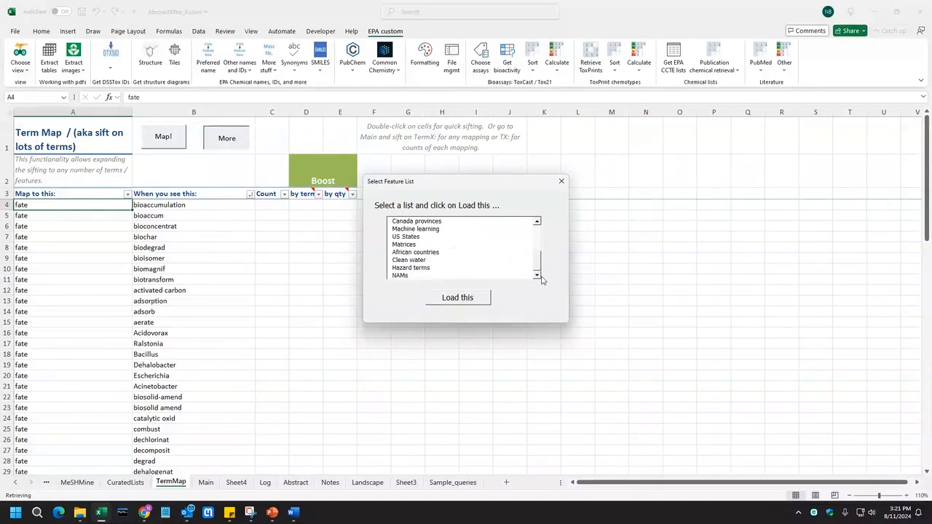
{"action": "left_click", "coordinate": [561, 181]}
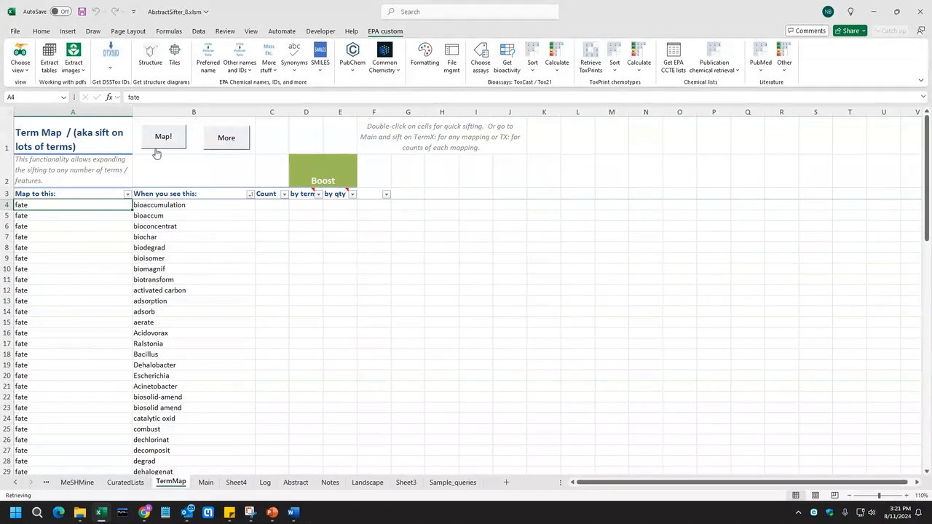
Step: Run the mapping for the fate terms and sift the articles on the single term biodegrad
{"action": "left_click", "coordinate": [175, 135]}
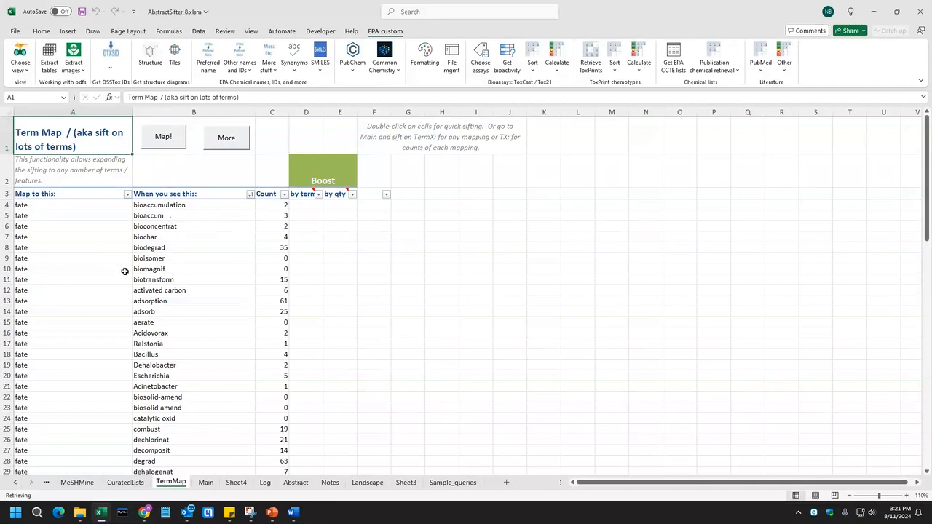
{"action": "left_click", "coordinate": [195, 247]}
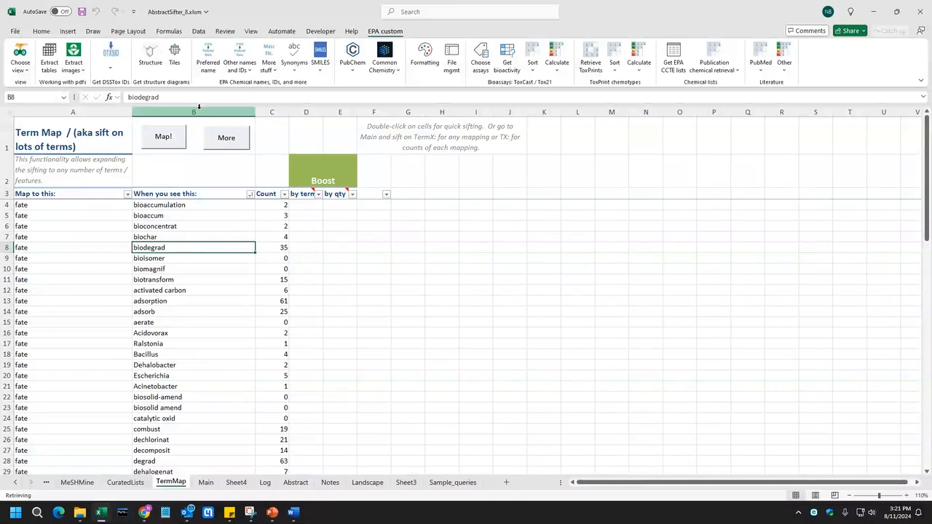
{"action": "left_click", "coordinate": [106, 245]}
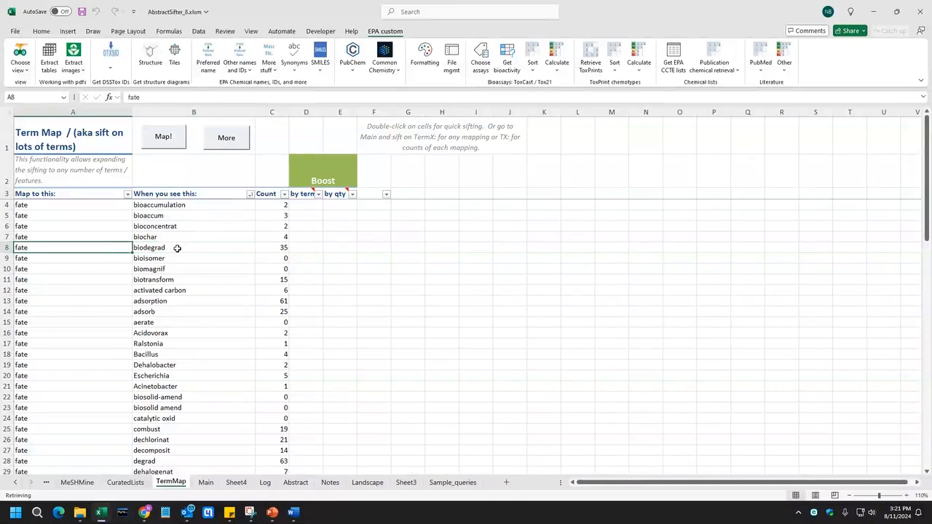
{"action": "double_click", "coordinate": [177, 249]}
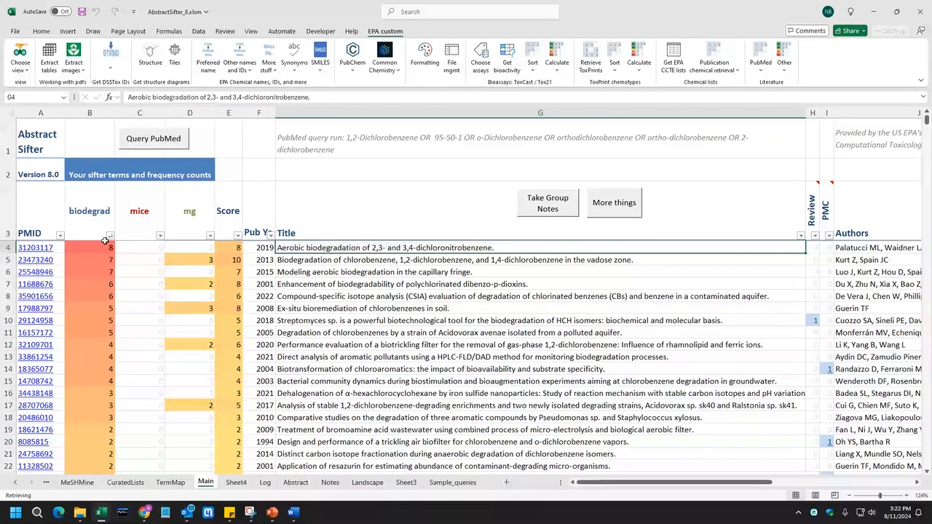
Step: View the top biodegrad article's highlighted abstract, and sift the articles on the whole fate mapping instead
{"action": "double_click", "coordinate": [418, 248]}
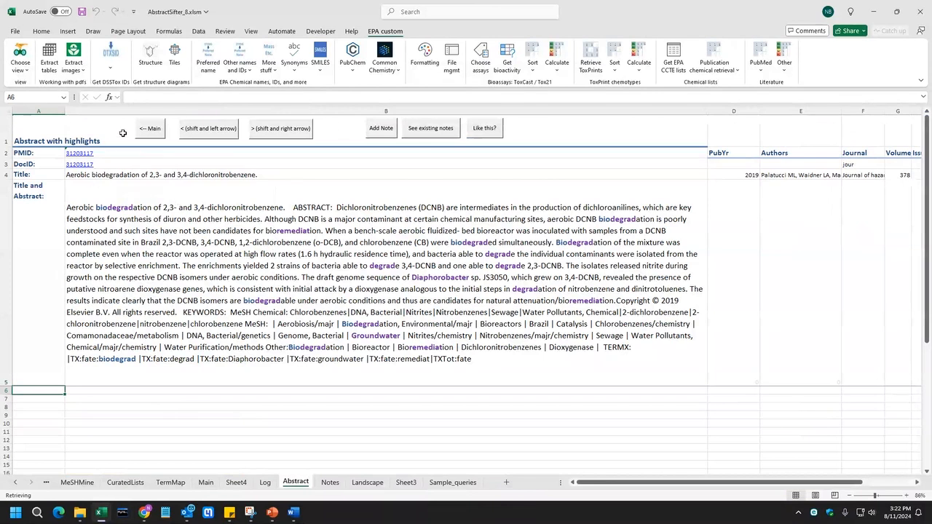
{"action": "left_click", "coordinate": [145, 131]}
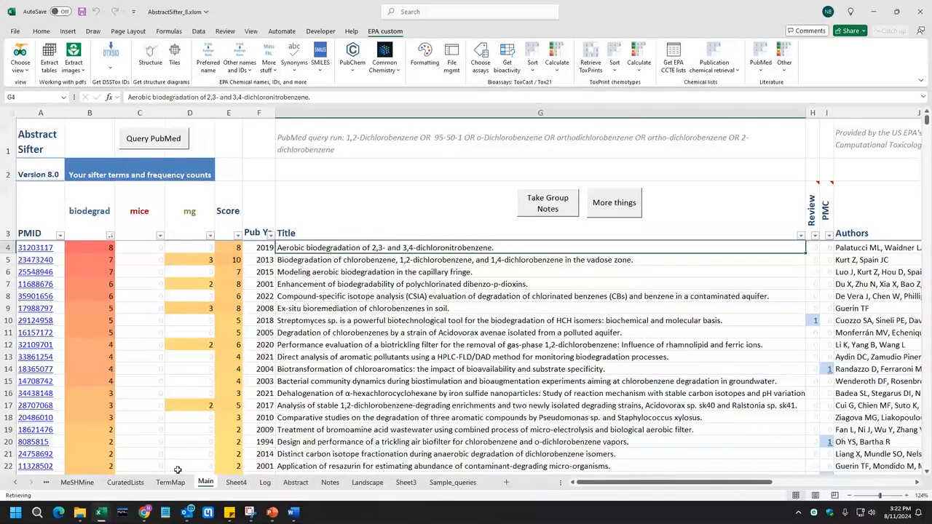
{"action": "left_click", "coordinate": [171, 482]}
{"action": "double_click", "coordinate": [75, 338]}
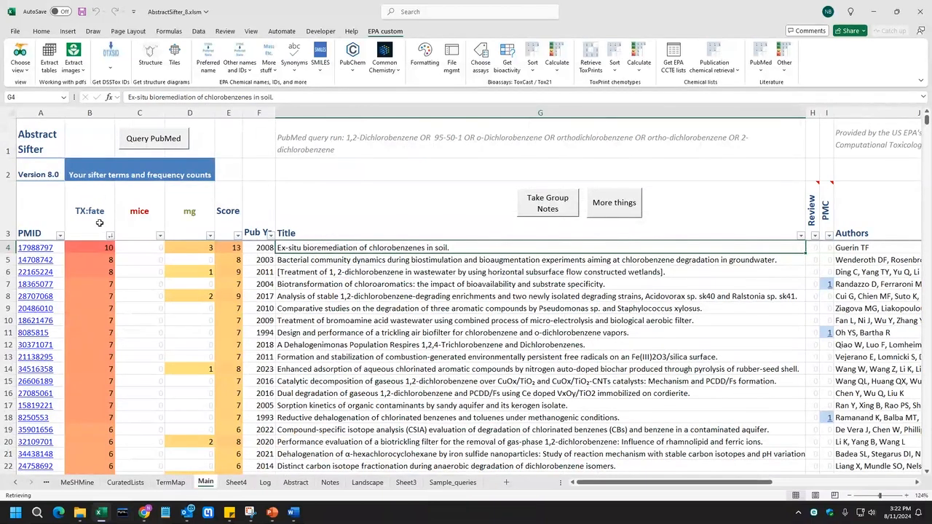
{"action": "left_click", "coordinate": [139, 211]}
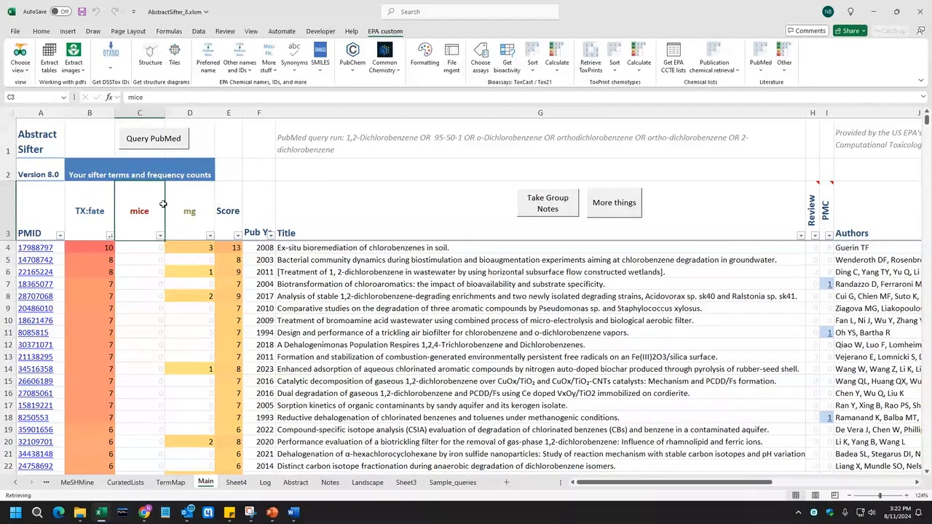
{"action": "left_click", "coordinate": [171, 482]}
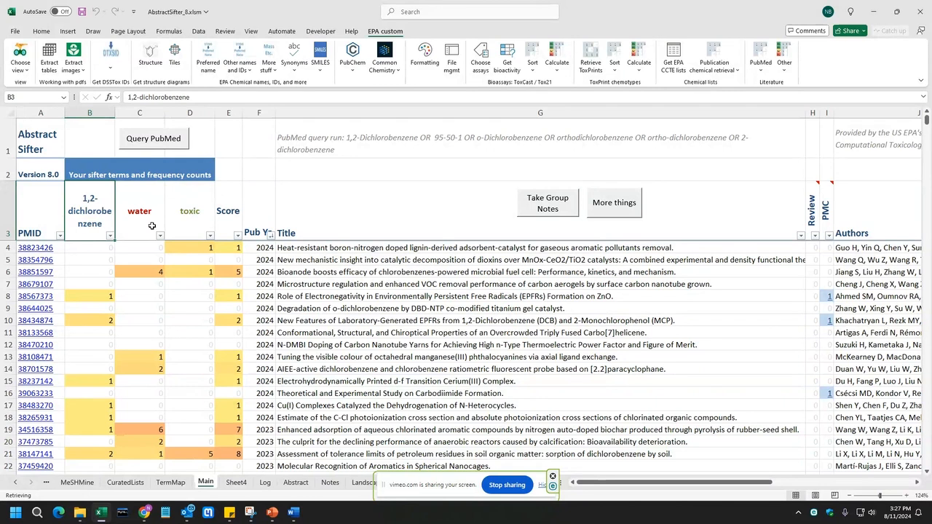
Step: Sort the articles by 1,2-dichlorobenzene count, first largest to smallest and finally smallest to largest, and look through the titles lacking the term
{"action": "left_click", "coordinate": [110, 236]}
{"action": "left_click", "coordinate": [127, 263]}
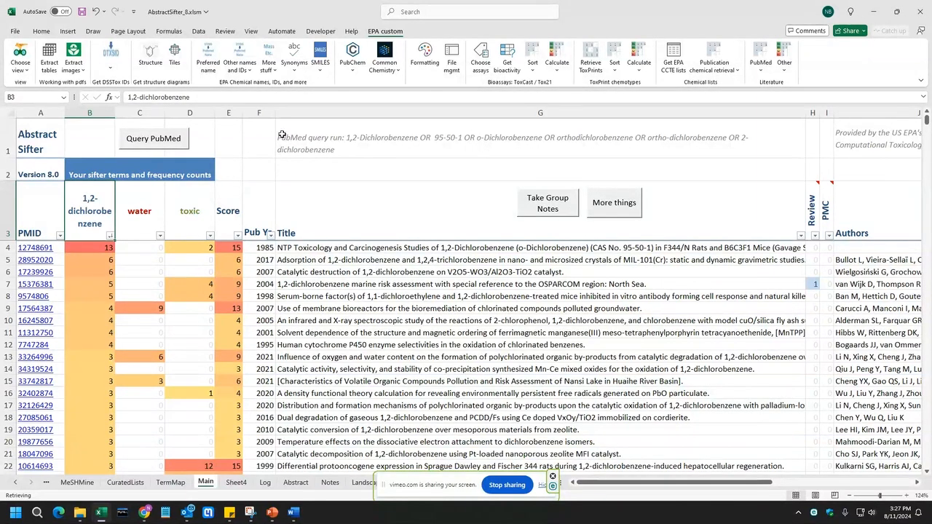
{"action": "left_click", "coordinate": [110, 235]}
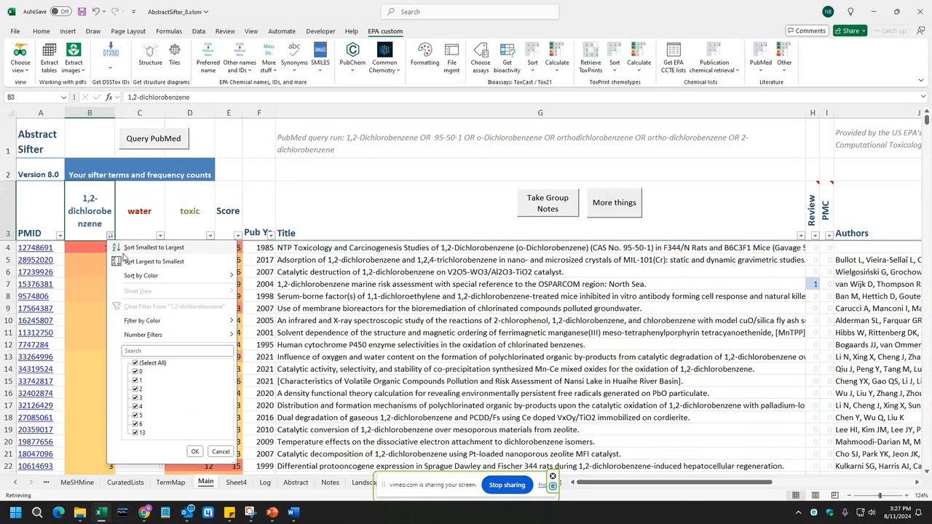
{"action": "left_click", "coordinate": [125, 248]}
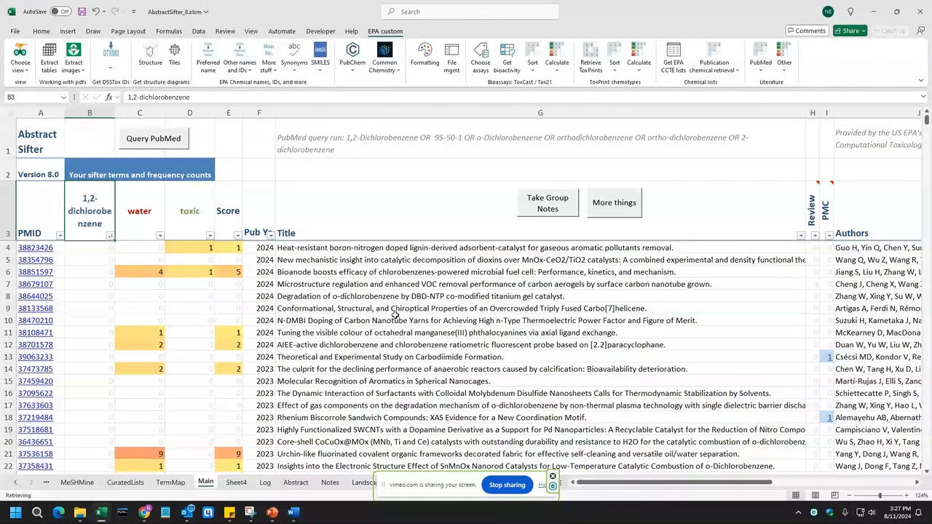
{"action": "scroll", "coordinate": [397, 328], "scroll_direction": "down", "scroll_amount": 10}
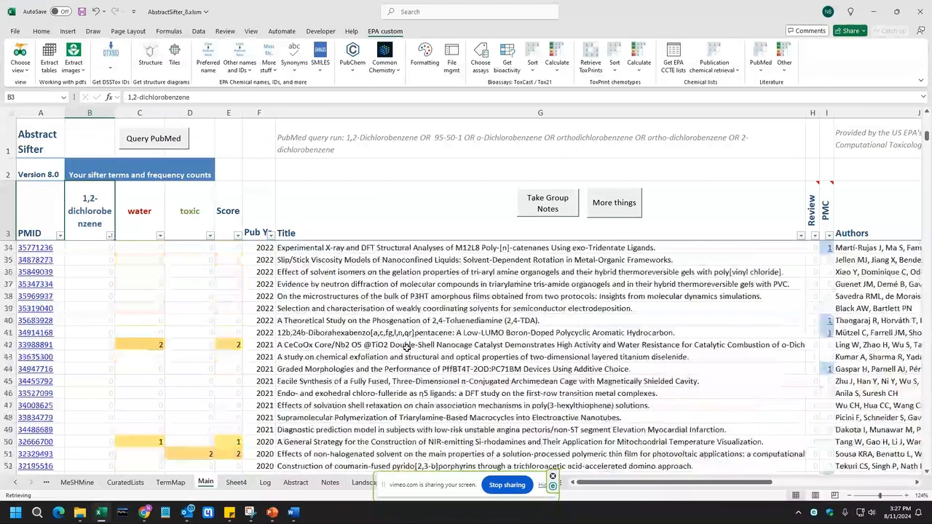
{"action": "scroll", "coordinate": [407, 348], "scroll_direction": "down", "scroll_amount": 3}
{"action": "scroll", "coordinate": [415, 344], "scroll_direction": "down", "scroll_amount": 3}
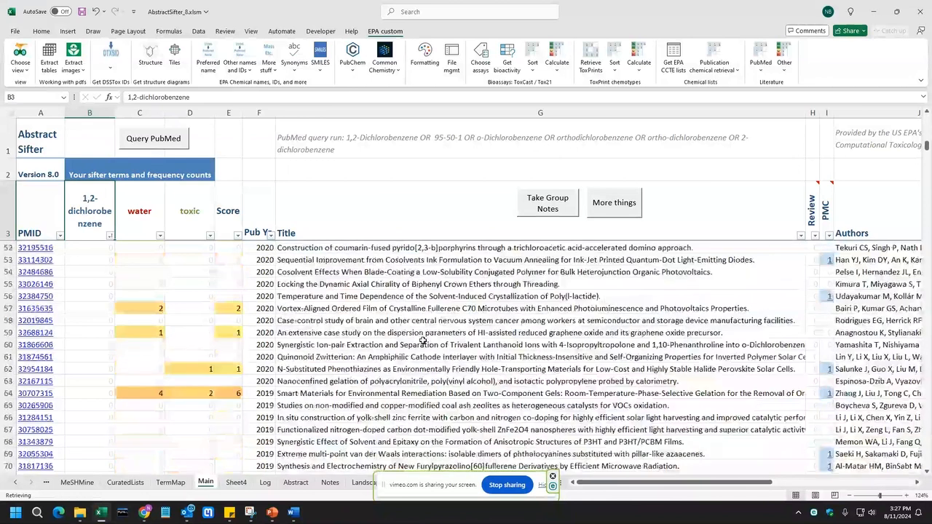
{"action": "scroll", "coordinate": [430, 337], "scroll_direction": "down", "scroll_amount": 2}
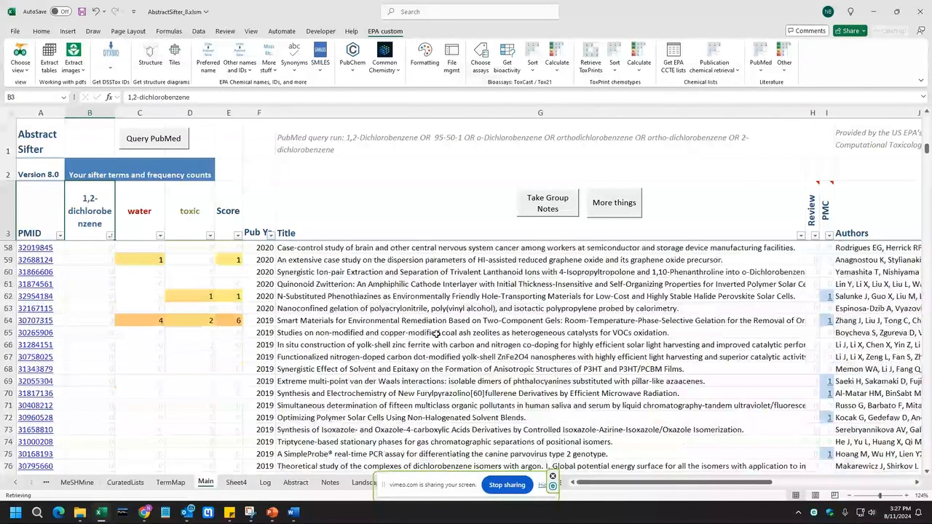
{"action": "scroll", "coordinate": [395, 289], "scroll_direction": "up", "scroll_amount": 7}
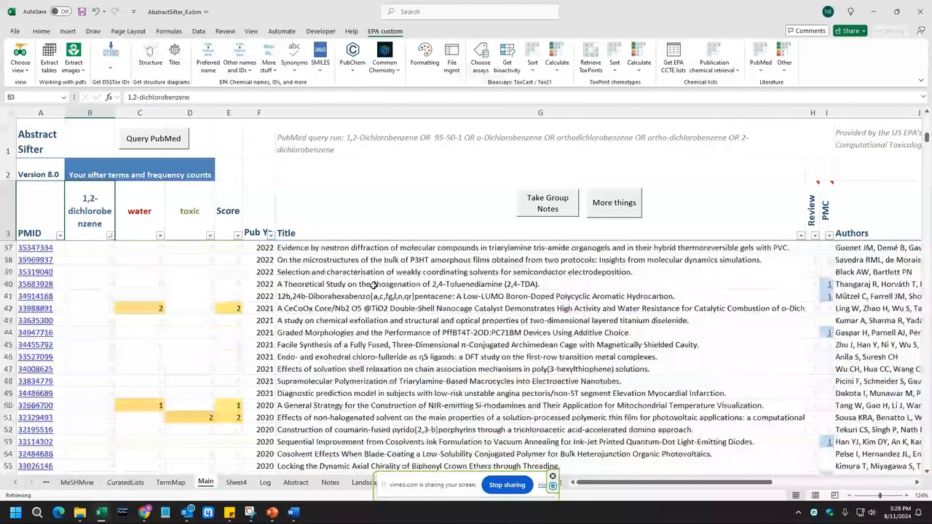
{"action": "scroll", "coordinate": [373, 286], "scroll_direction": "up", "scroll_amount": 3}
Step: Replace the sifter term water with o-dichloroben
{"action": "left_click", "coordinate": [161, 209]}
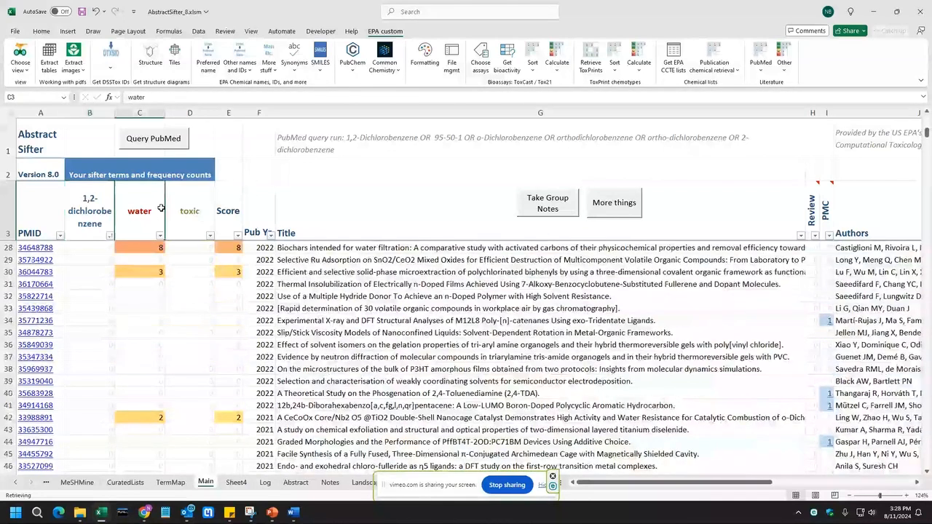
{"action": "type", "text": "o-cc"}
{"action": "key", "text": "BackSpace"}
{"action": "key", "text": "BackSpace"}
{"action": "type", "text": "dichloroben"}
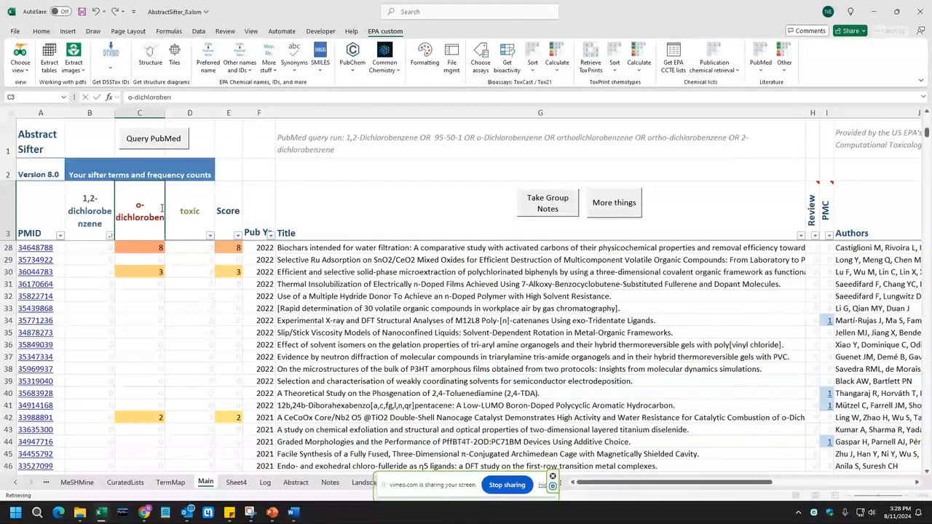
{"action": "key", "text": "Return"}
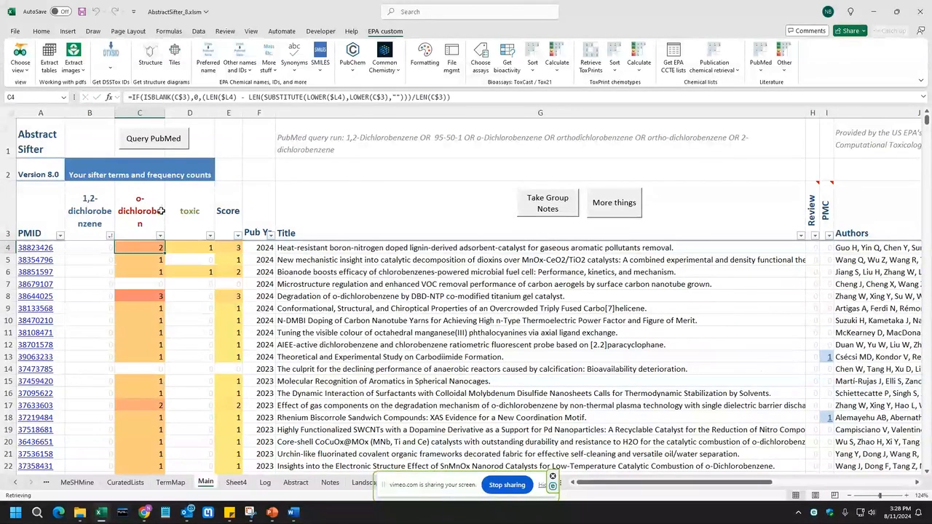
Step: Look through the o-dichloroben counts and view the highlighted abstract of the 2017 article on catalytic oxidation of chlorobenzene
{"action": "scroll", "coordinate": [180, 313], "scroll_direction": "down", "scroll_amount": 5}
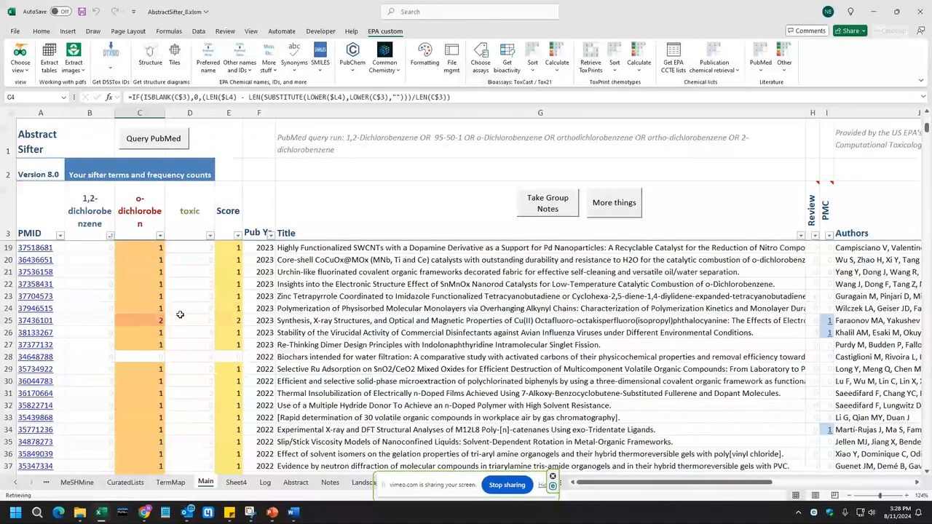
{"action": "scroll", "coordinate": [180, 315], "scroll_direction": "down", "scroll_amount": 14}
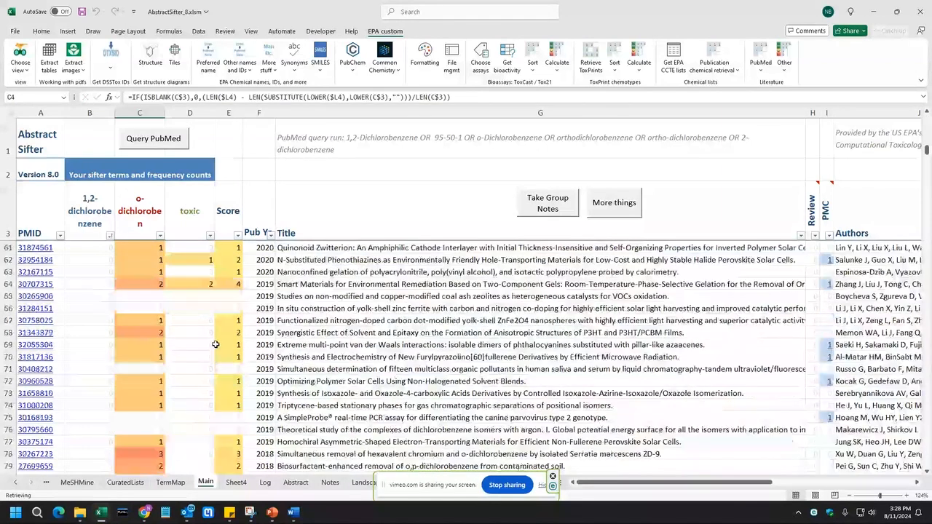
{"action": "scroll", "coordinate": [369, 383], "scroll_direction": "down", "scroll_amount": 5}
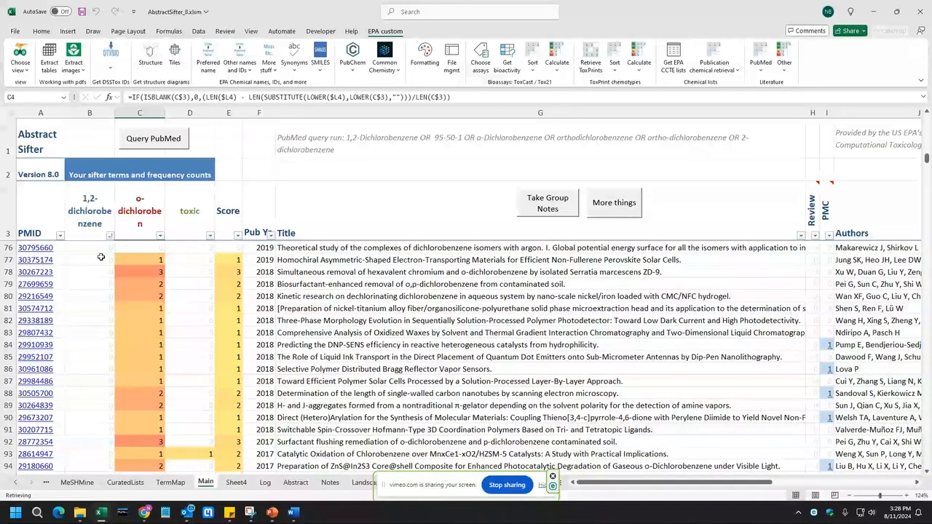
{"action": "double_click", "coordinate": [193, 453]}
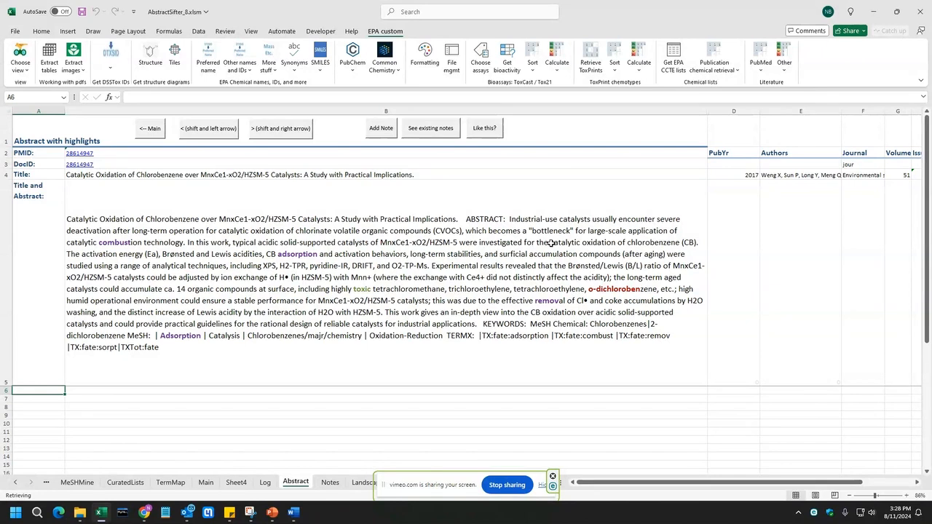
{"action": "left_click", "coordinate": [152, 129]}
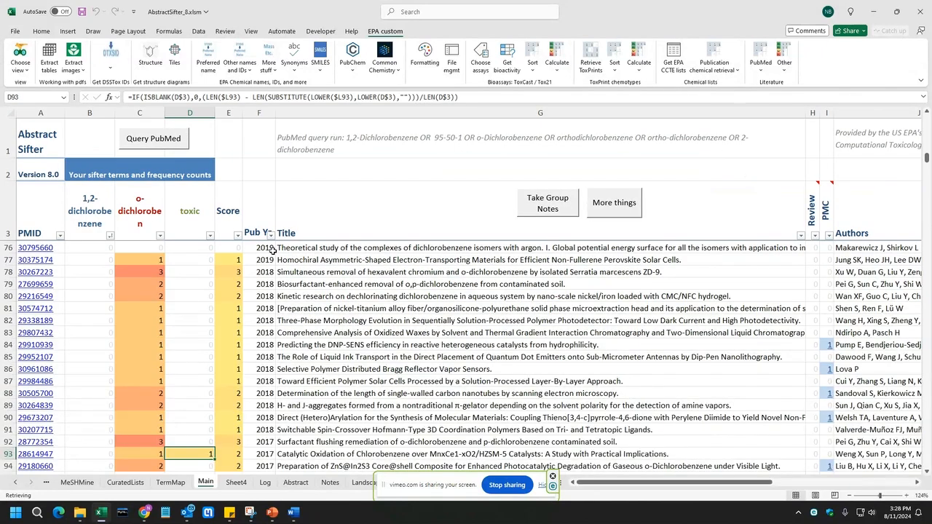
Step: Examine further articles' term counts and the list of chemical name variants labelled thischem on Sheet3
{"action": "scroll", "coordinate": [302, 321], "scroll_direction": "down", "scroll_amount": 14}
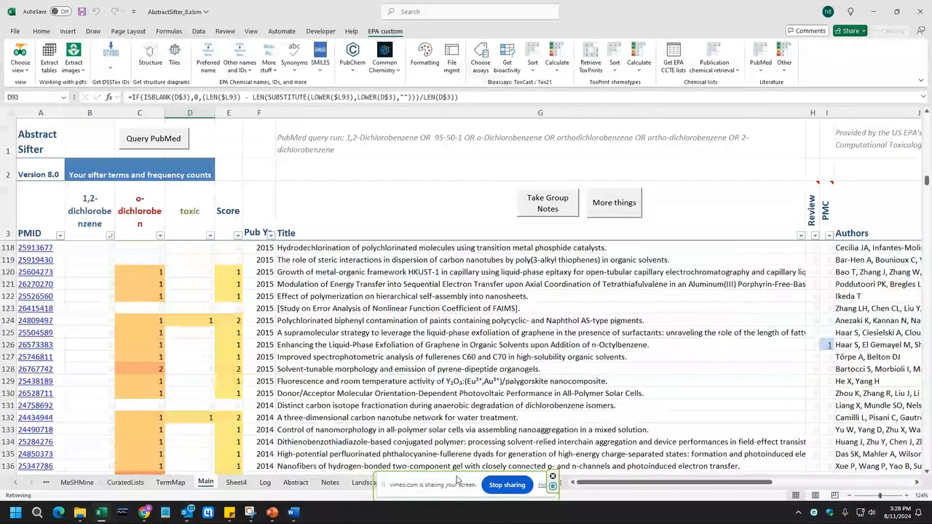
{"action": "left_click_drag", "start_coordinate": [455, 480], "coordinate": [691, 463]}
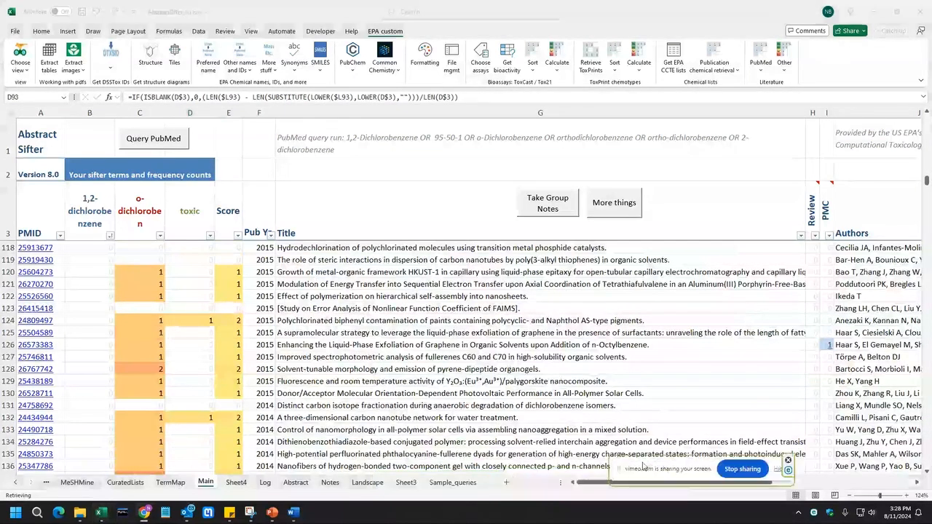
{"action": "left_click", "coordinate": [406, 481]}
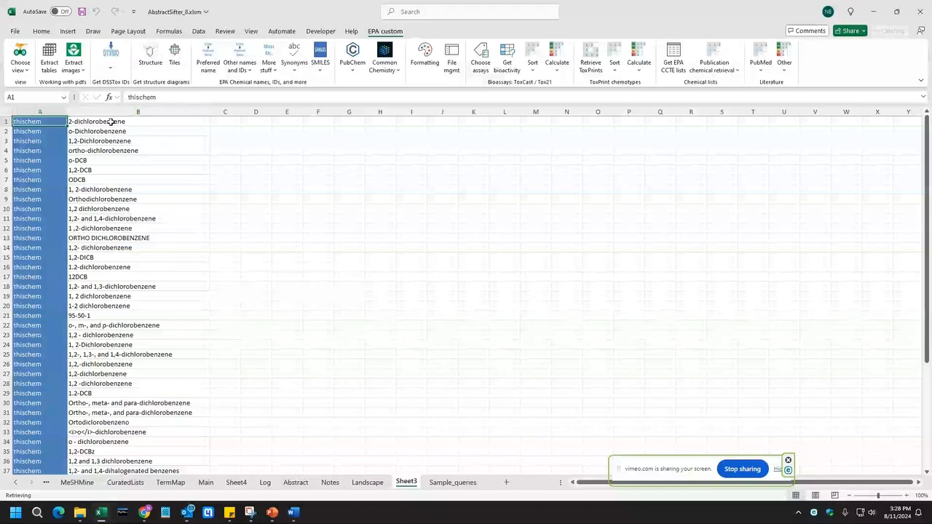
{"action": "scroll", "coordinate": [165, 405], "scroll_direction": "down", "scroll_amount": 6}
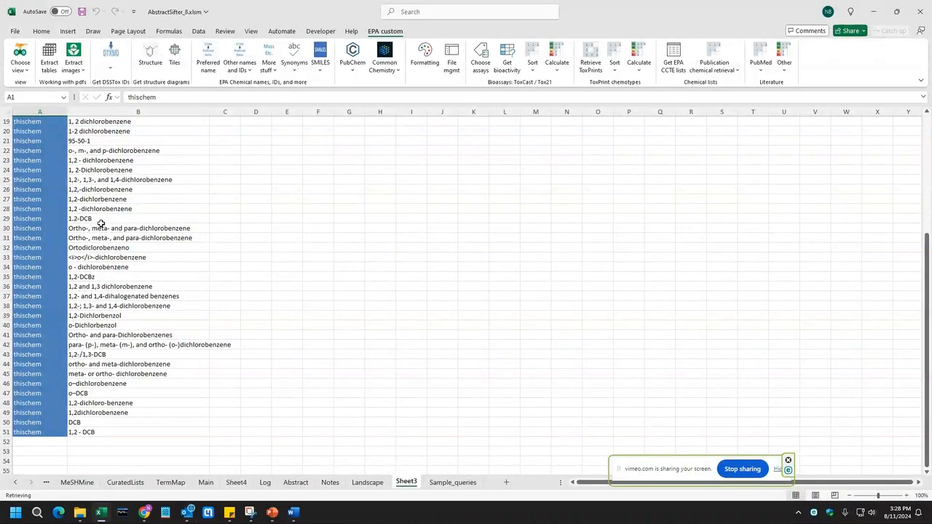
Step: Return to the article list and replace the sifter term toxic with dcb
{"action": "left_click", "coordinate": [206, 484]}
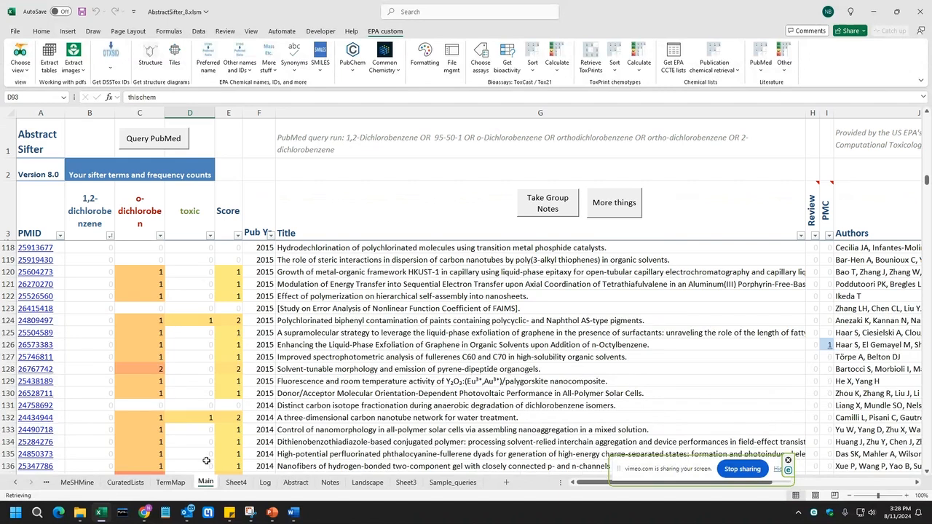
{"action": "left_click", "coordinate": [195, 229]}
{"action": "type", "text": "dcb"}
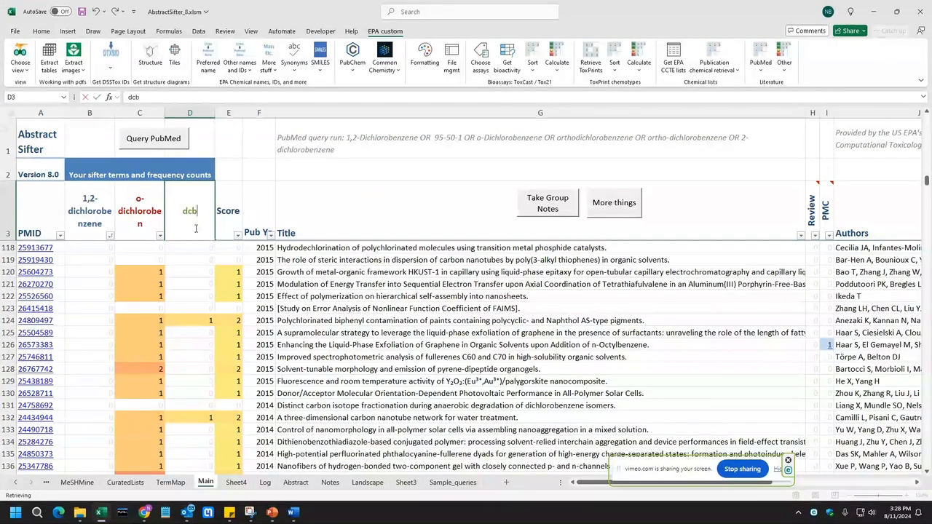
{"action": "key", "text": "Return"}
Step: View the highlighted abstract of the 2023 article on non-thermal plasma degradation of o-dichlorobenzene, and return to the article list
{"action": "left_click", "coordinate": [204, 405]}
{"action": "double_click", "coordinate": [203, 406]}
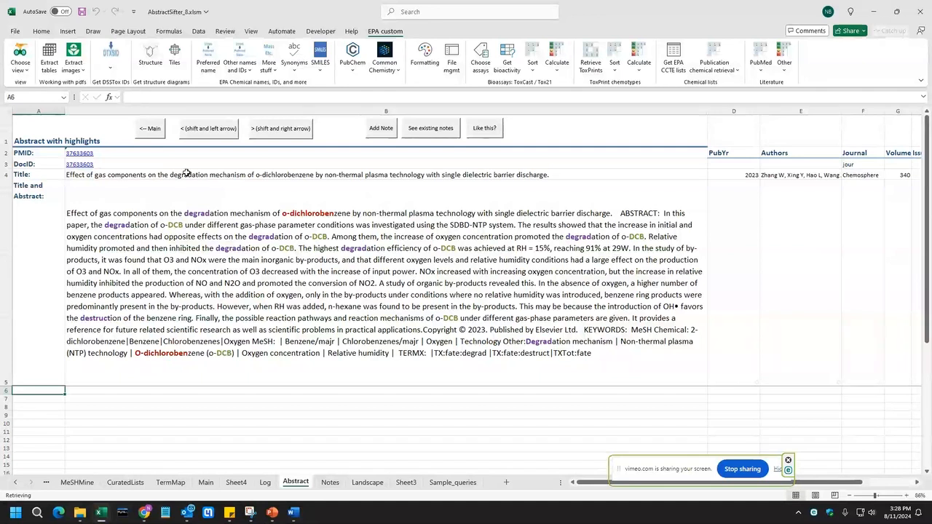
{"action": "left_click", "coordinate": [151, 130]}
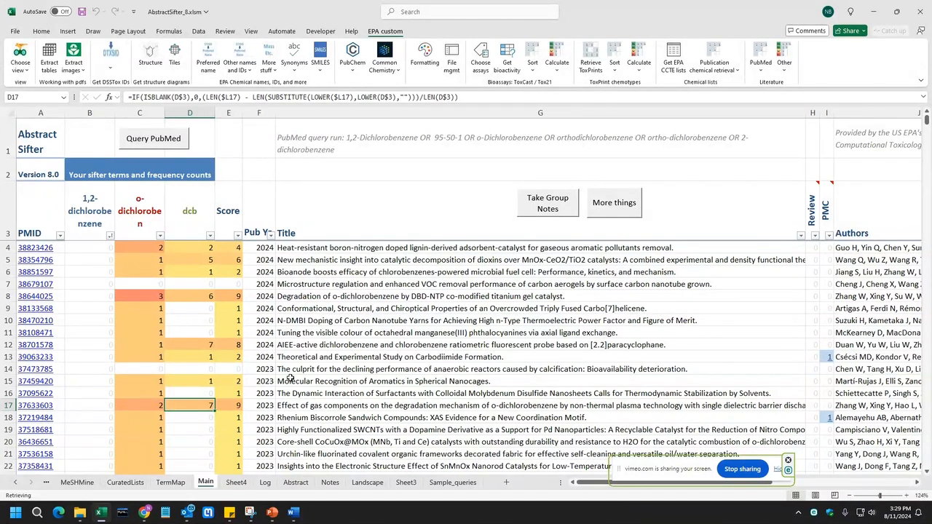
Step: Sort the articles by o-dichloroben count from largest to smallest, and view the abstract of the 2020 graphene oxide dispersion study
{"action": "left_click", "coordinate": [160, 235]}
{"action": "left_click", "coordinate": [203, 261]}
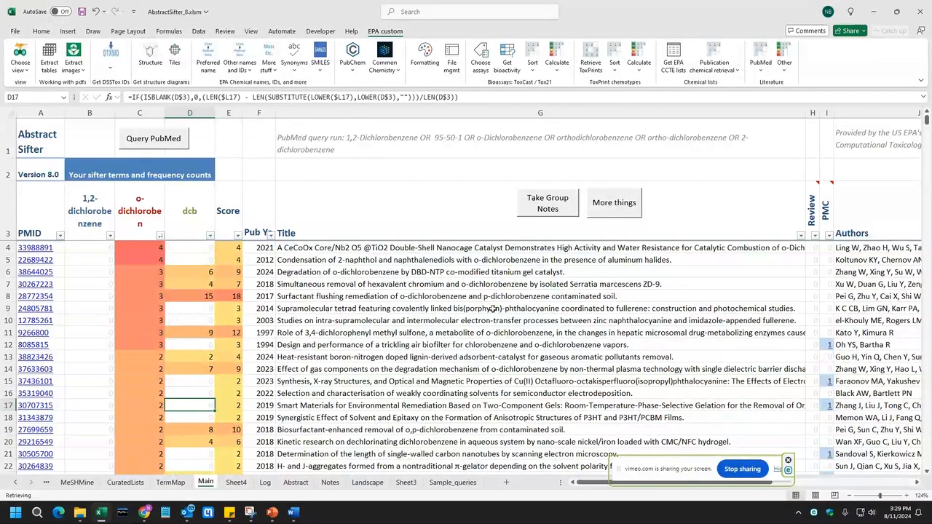
{"action": "scroll", "coordinate": [470, 319], "scroll_direction": "down", "scroll_amount": 19}
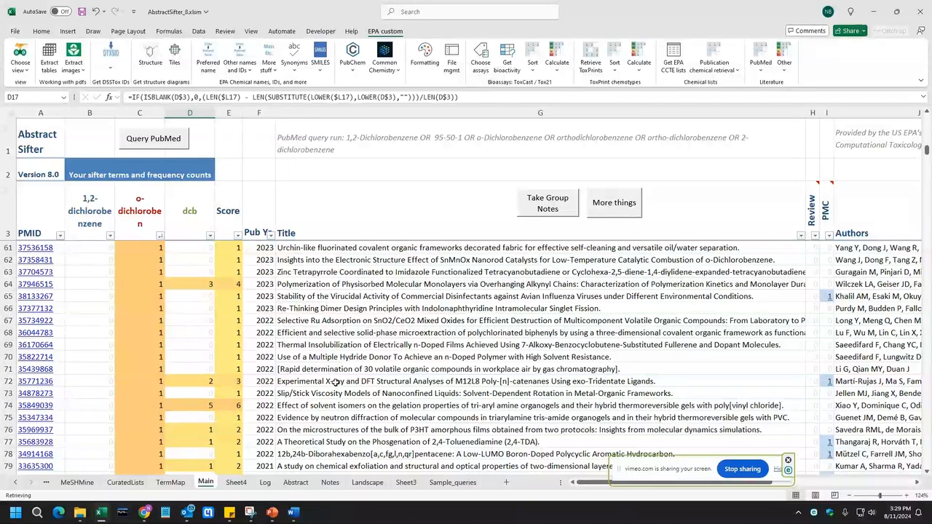
{"action": "scroll", "coordinate": [335, 381], "scroll_direction": "down", "scroll_amount": 4}
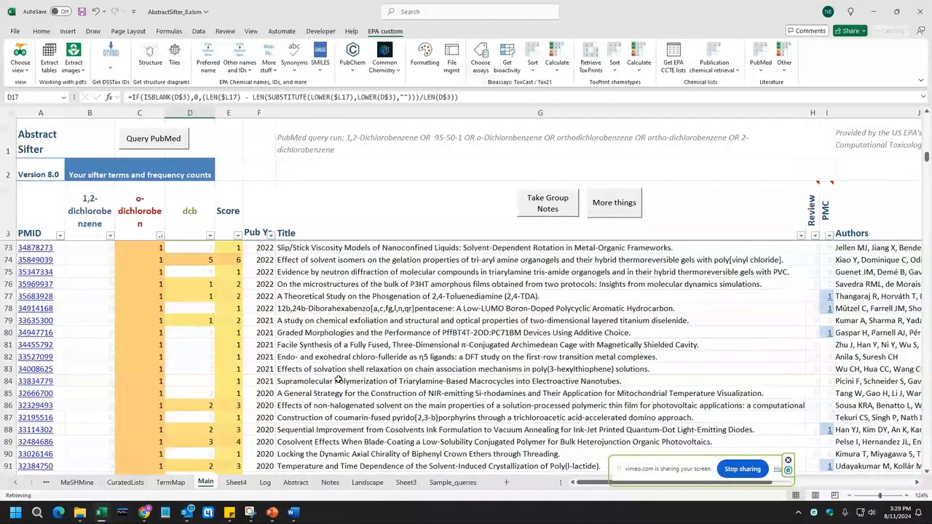
{"action": "scroll", "coordinate": [338, 380], "scroll_direction": "down", "scroll_amount": 3}
{"action": "double_click", "coordinate": [338, 381]}
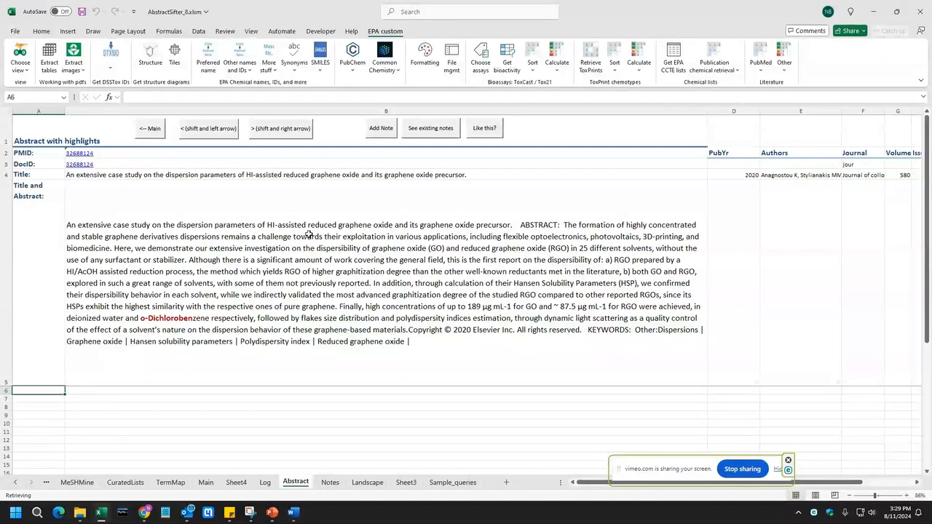
{"action": "left_click", "coordinate": [150, 128]}
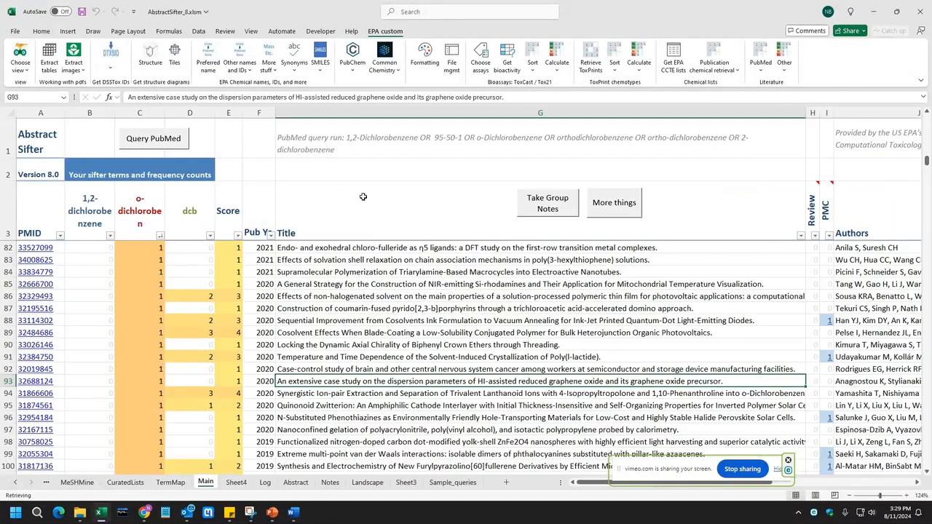
Step: Look further down the sorted article list at the o-dichloroben and dcb counts, and return to the first article
{"action": "scroll", "coordinate": [397, 350], "scroll_direction": "down", "scroll_amount": 16}
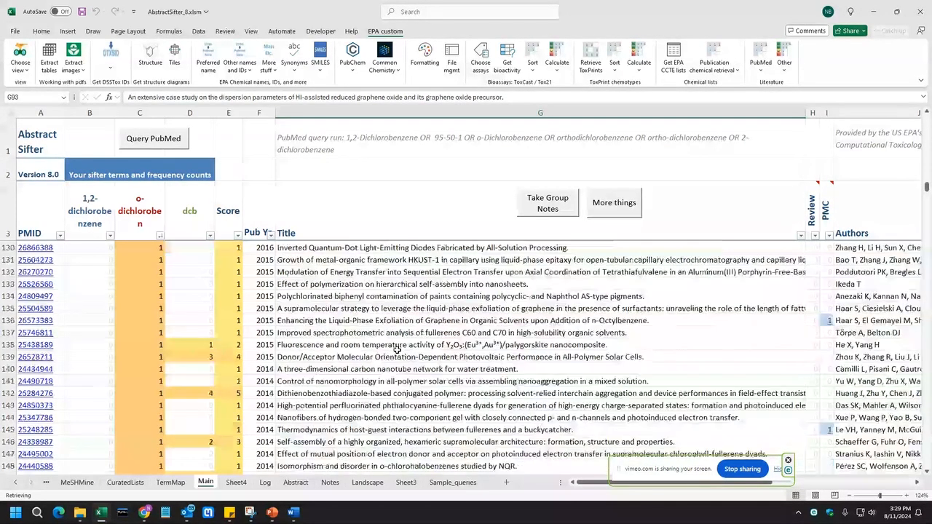
{"action": "scroll", "coordinate": [397, 350], "scroll_direction": "down", "scroll_amount": 5}
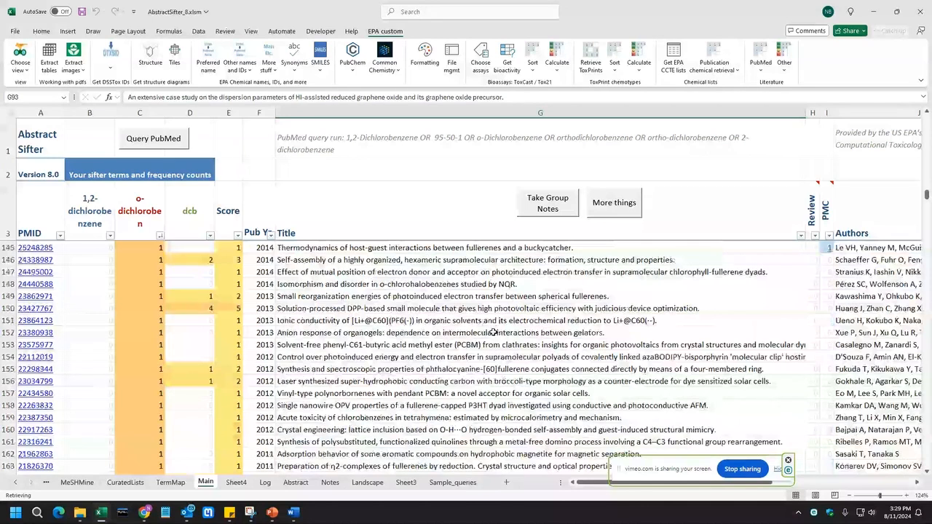
{"action": "scroll", "coordinate": [494, 357], "scroll_direction": "up", "scroll_amount": 10}
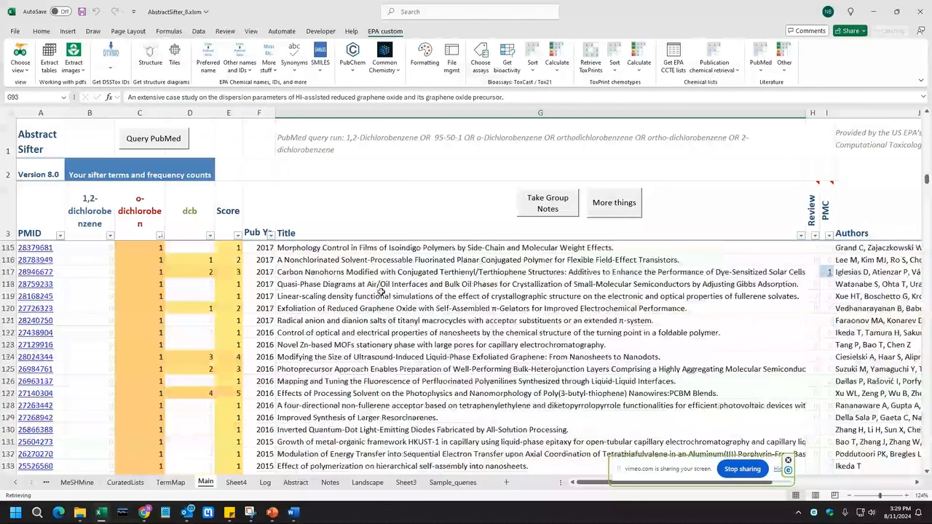
{"action": "key", "text": "ctrl+Home"}
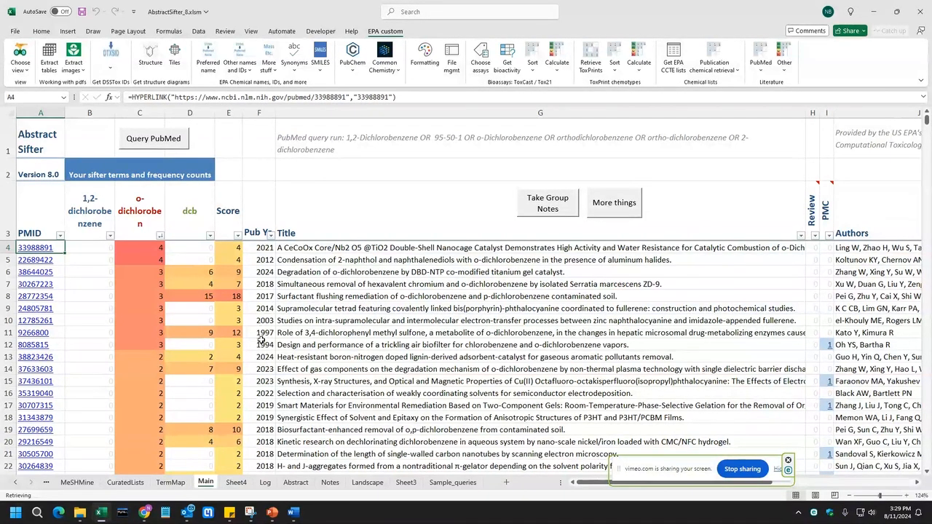
Step: Copy the complete thischem list of chemical name variants, A1:B51, from Sheet3
{"action": "left_click", "coordinate": [172, 483]}
{"action": "left_click", "coordinate": [405, 483]}
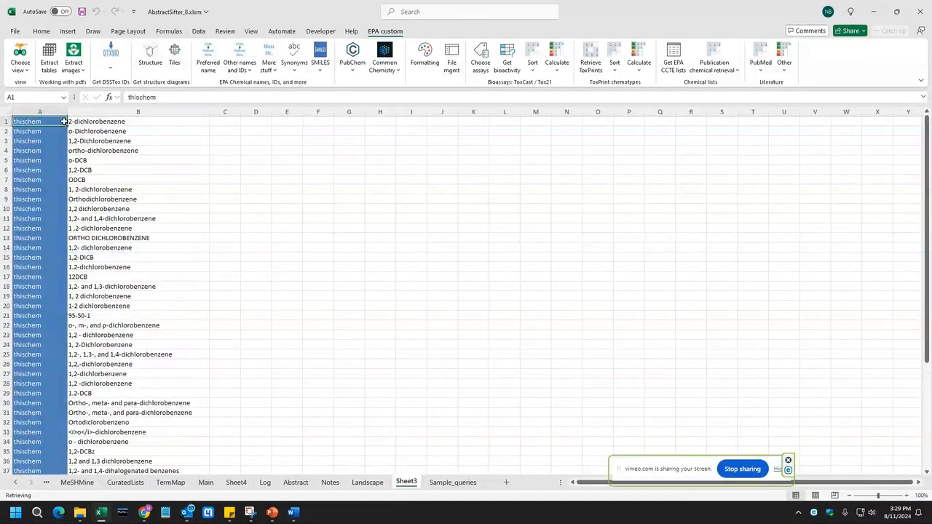
{"action": "left_click_drag", "start_coordinate": [51, 122], "coordinate": [160, 447]}
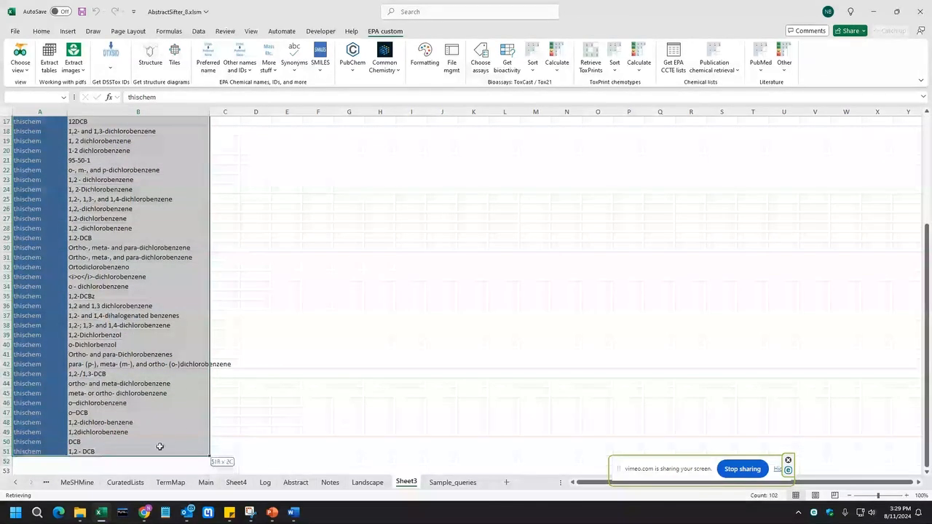
{"action": "right_click", "coordinate": [160, 419]}
{"action": "left_click", "coordinate": [184, 117]}
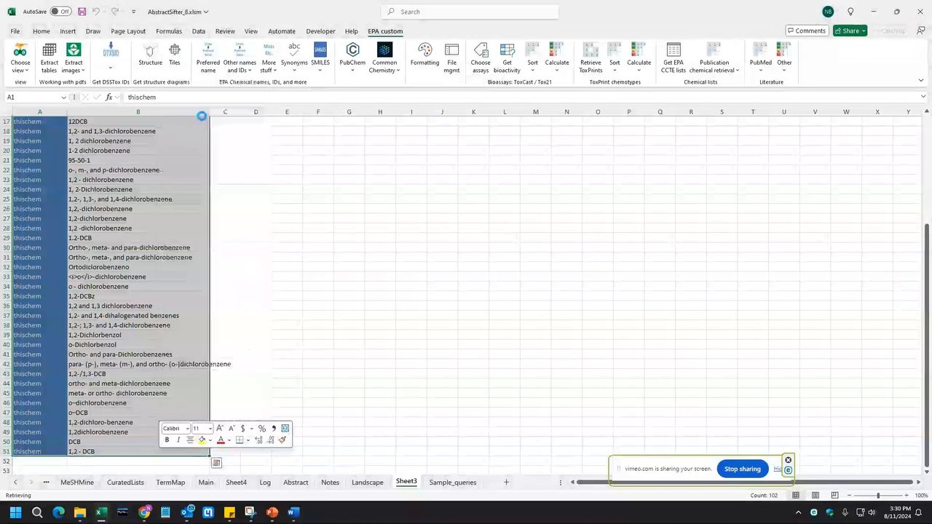
Step: Paste the copied thischem name variants into the TermMap sheet, starting at cell A4
{"action": "scroll", "coordinate": [115, 365], "scroll_direction": "up", "scroll_amount": 5}
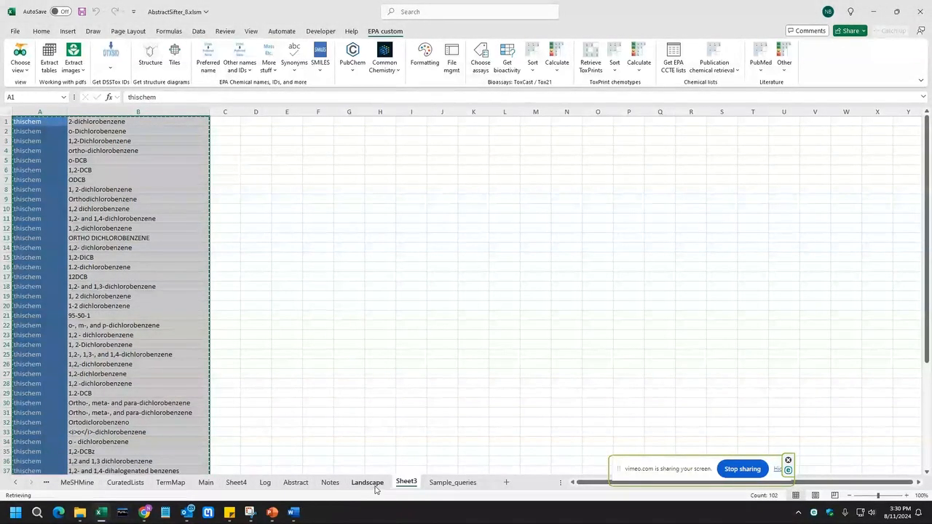
{"action": "left_click", "coordinate": [173, 483]}
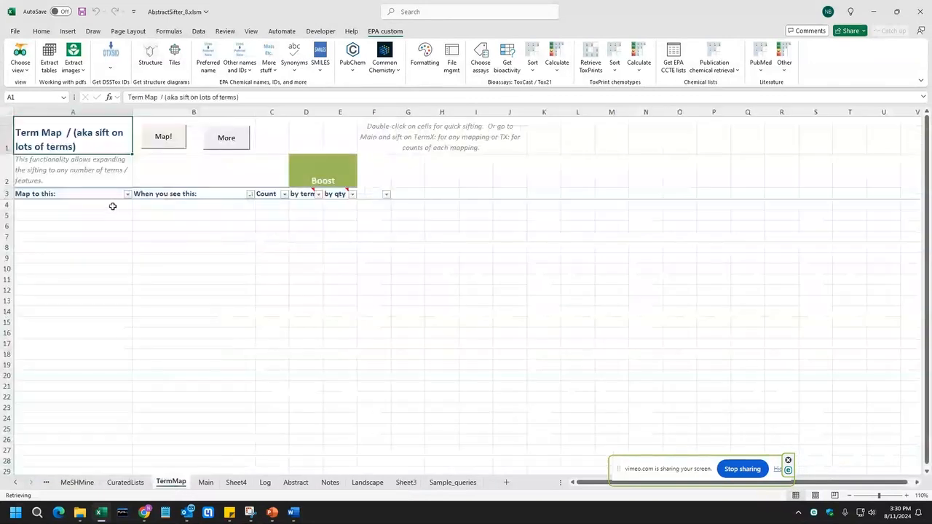
{"action": "left_click", "coordinate": [112, 205]}
{"action": "key", "text": "ctrl+v"}
{"action": "left_click", "coordinate": [204, 247]}
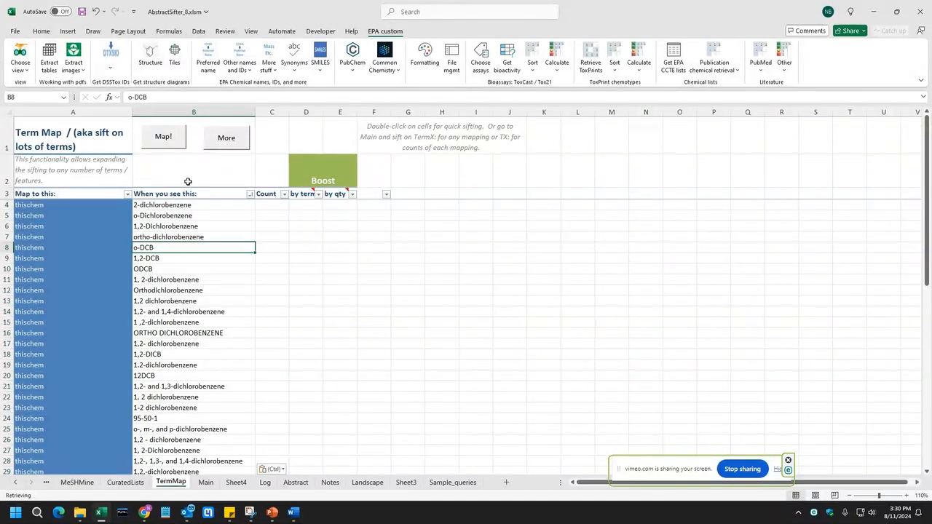
Step: Append the Environmental Fate example terms to the term map without clearing the existing terms, and map all terms to the citations
{"action": "left_click", "coordinate": [233, 140]}
{"action": "left_click", "coordinate": [361, 318]}
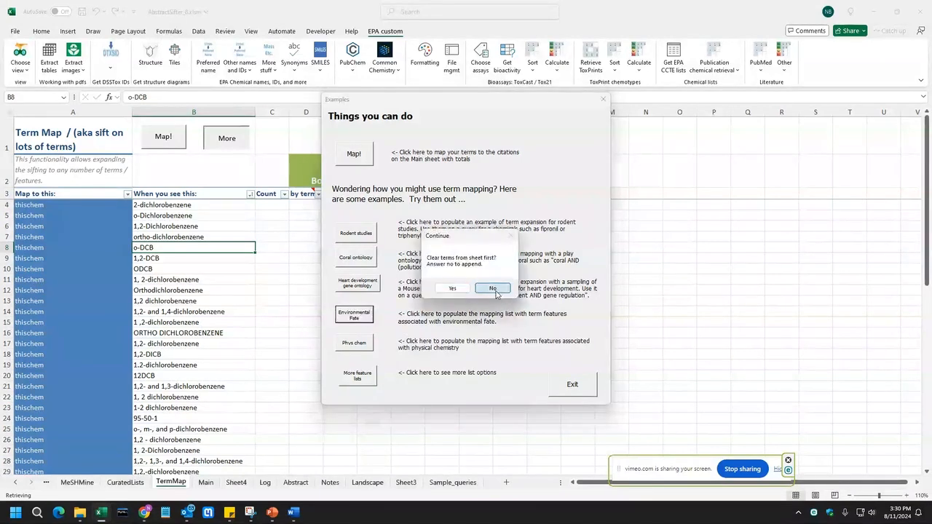
{"action": "left_click", "coordinate": [495, 293]}
{"action": "scroll", "coordinate": [306, 375], "scroll_direction": "down", "scroll_amount": 12}
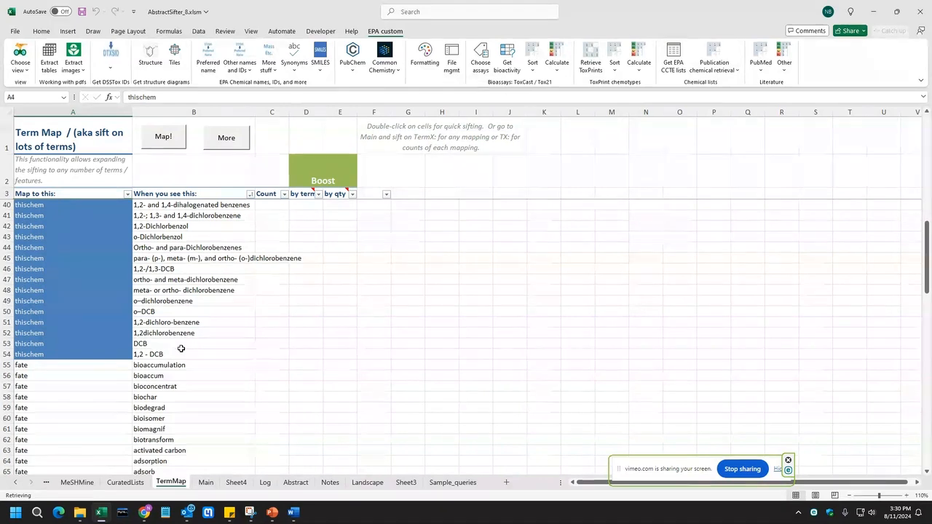
{"action": "left_click", "coordinate": [164, 138]}
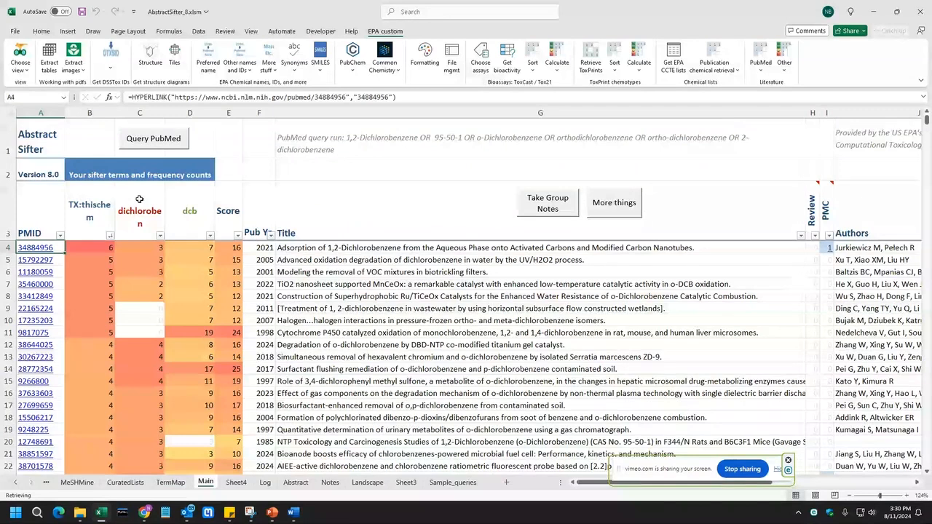
Step: Replace the dichloroben sifter term with tx:fate, and filter out the articles whose tx:fate count is 0
{"action": "left_click", "coordinate": [142, 194]}
{"action": "type", "text": "t"}
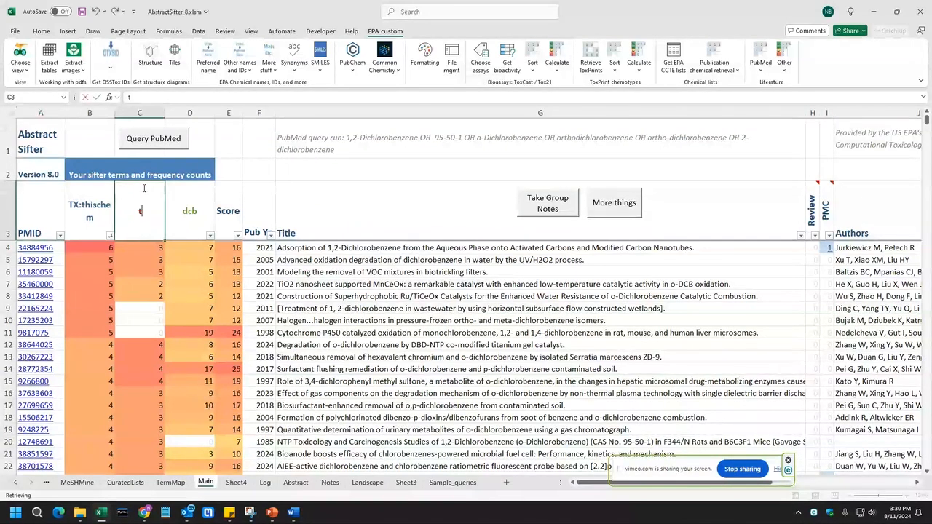
{"action": "type", "text": "x:fate"}
{"action": "key", "text": "Return"}
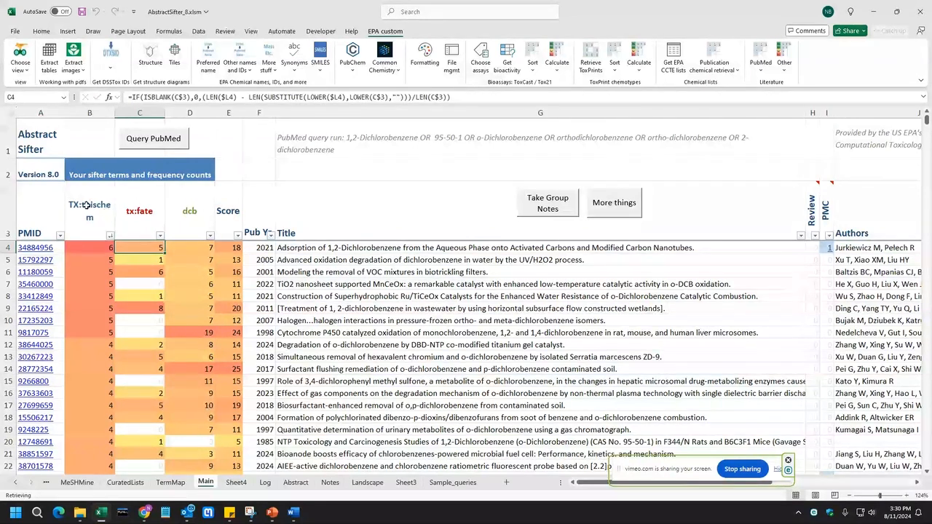
{"action": "left_click", "coordinate": [160, 240]}
{"action": "left_click", "coordinate": [185, 371]}
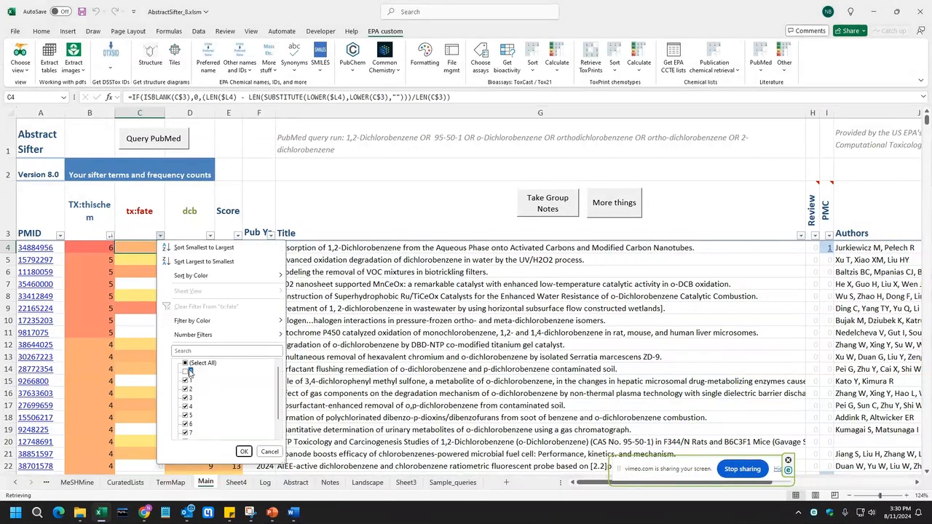
{"action": "left_click", "coordinate": [244, 451]}
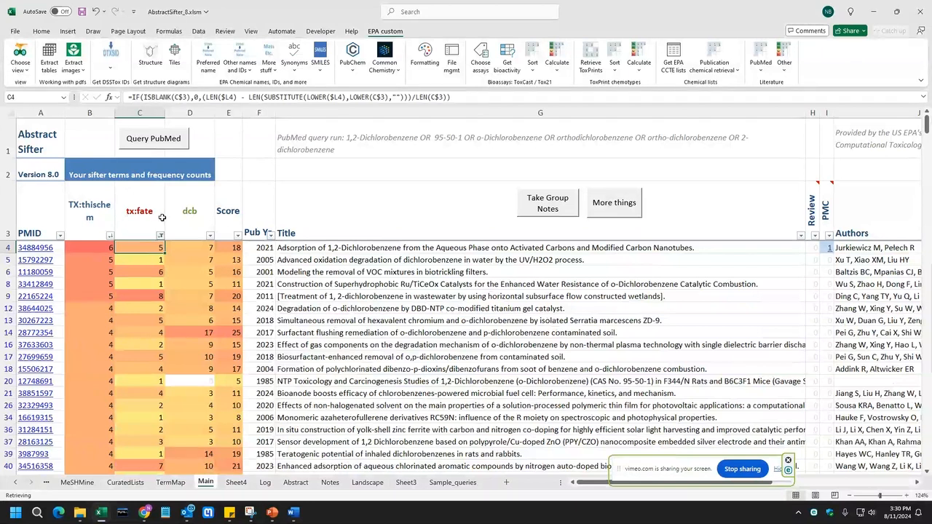
Step: Replace the dcb sifter term with water
{"action": "left_click", "coordinate": [186, 210]}
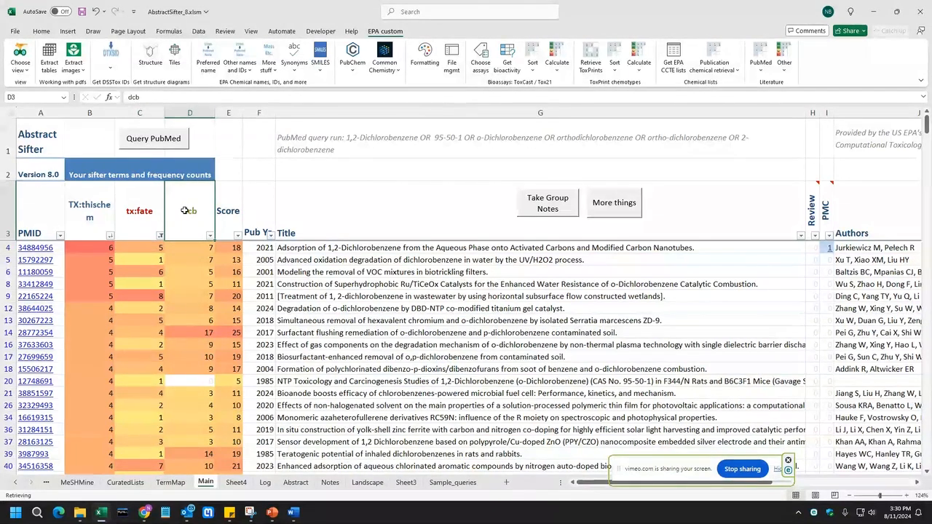
{"action": "type", "text": "water"}
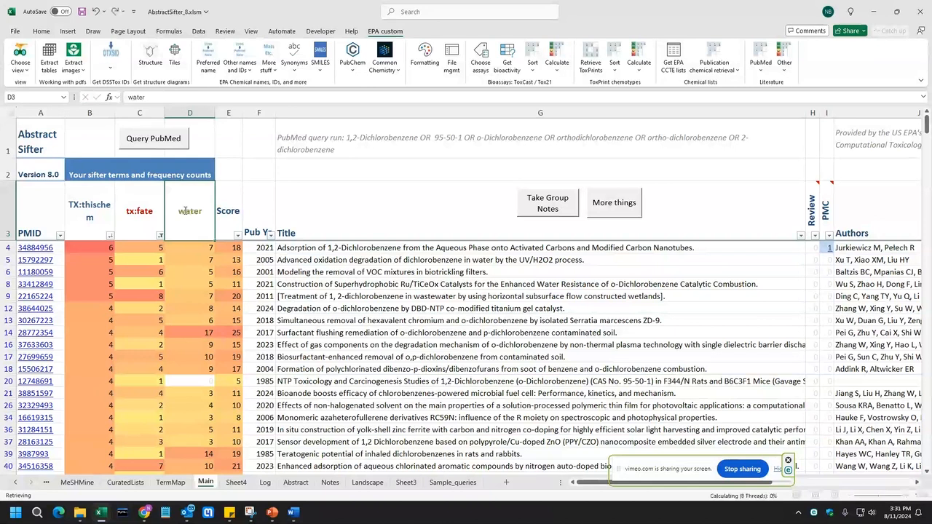
{"action": "key", "text": "Return"}
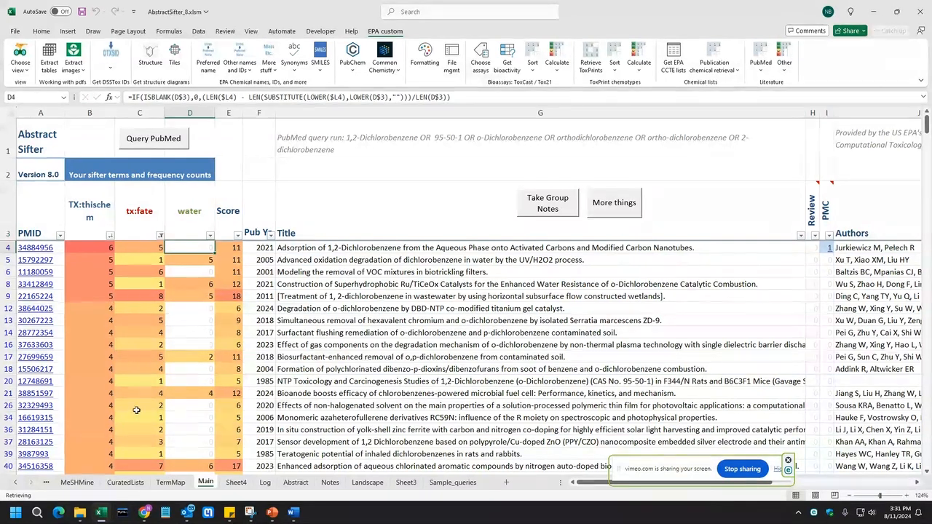
Step: Look through the filtered article list, comparing the thischem, fate and water counts
{"action": "scroll", "coordinate": [137, 410], "scroll_direction": "down", "scroll_amount": 2}
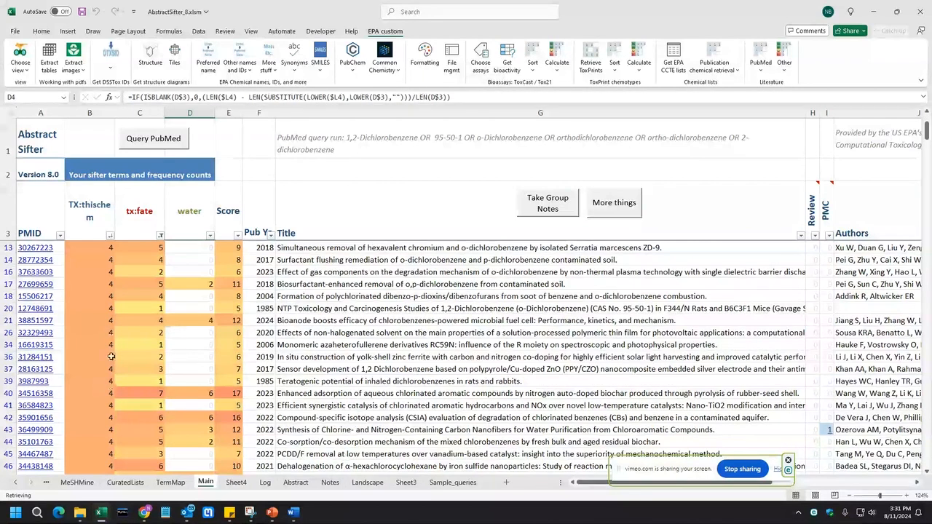
{"action": "scroll", "coordinate": [113, 357], "scroll_direction": "up", "scroll_amount": 2}
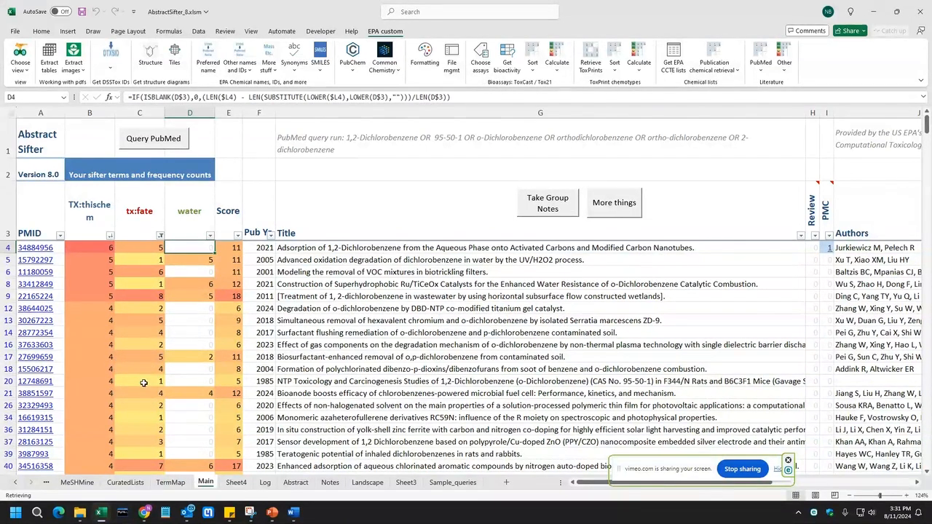
{"action": "scroll", "coordinate": [156, 413], "scroll_direction": "down", "scroll_amount": 15}
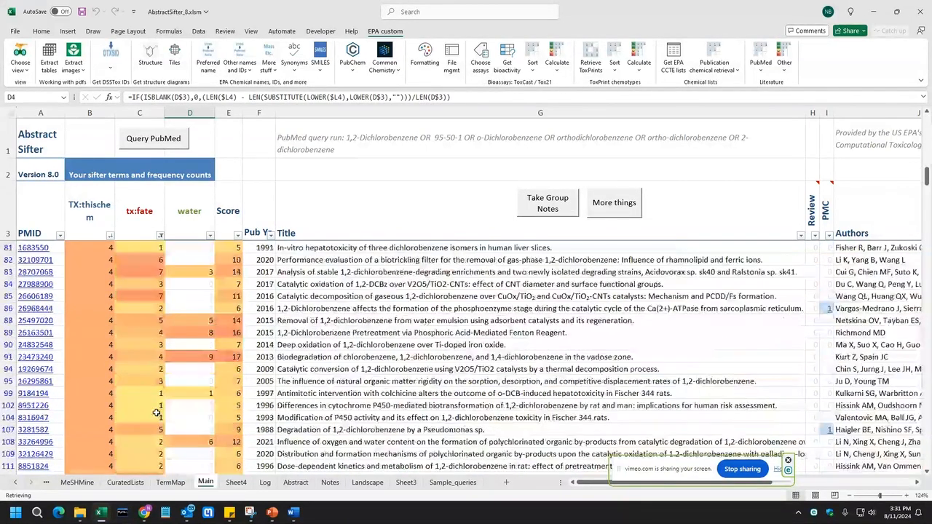
{"action": "scroll", "coordinate": [156, 413], "scroll_direction": "down", "scroll_amount": 6}
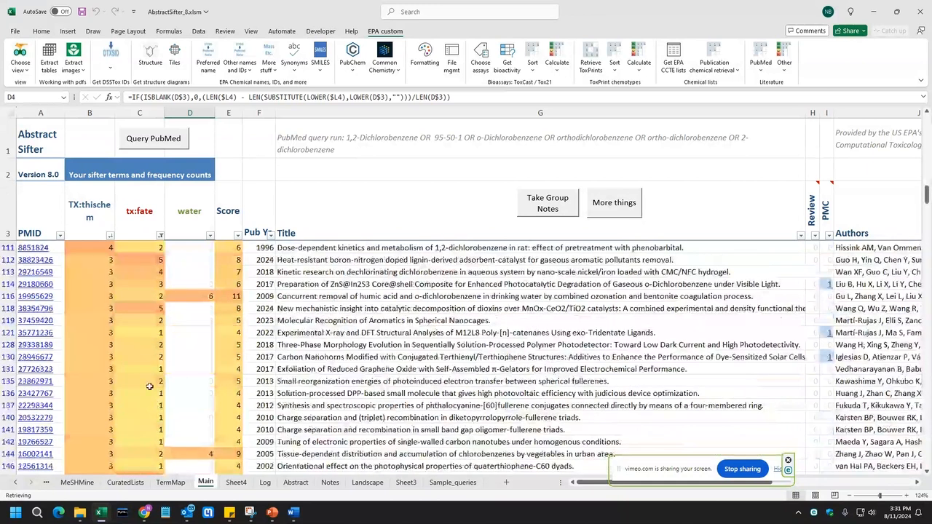
{"action": "scroll", "coordinate": [63, 355], "scroll_direction": "down", "scroll_amount": 2}
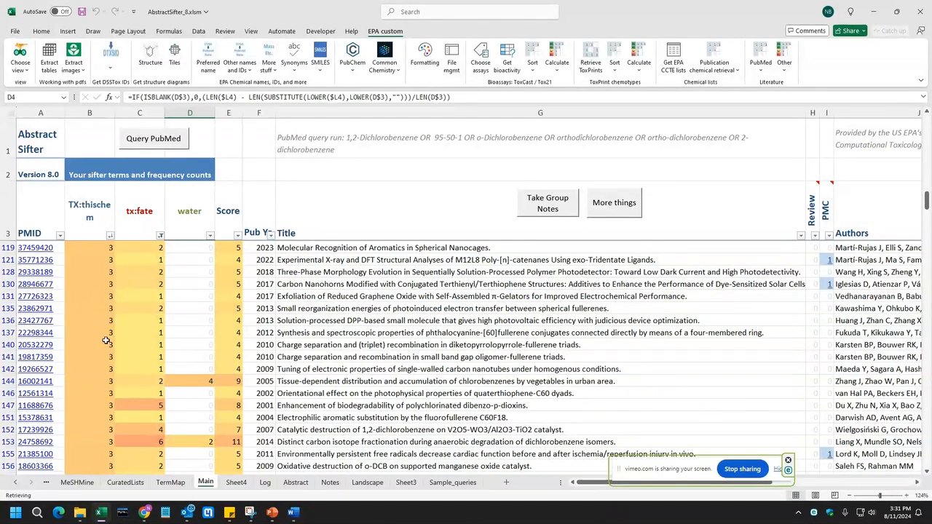
Step: View the highlighted abstract of the 2010 diketopyrrolopyrrole-fullerene triads article from its thischem and tx:fate counts, returning to the article list each time
{"action": "left_click", "coordinate": [104, 344]}
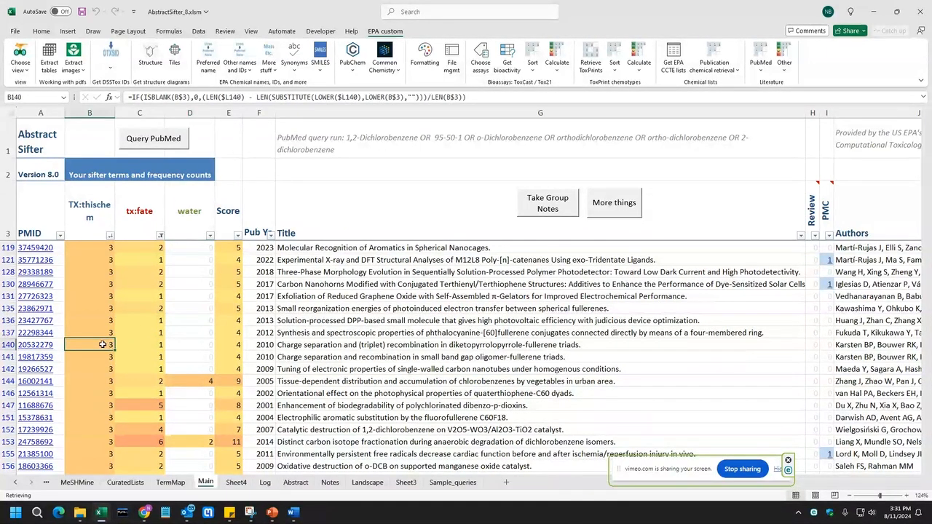
{"action": "double_click", "coordinate": [103, 344]}
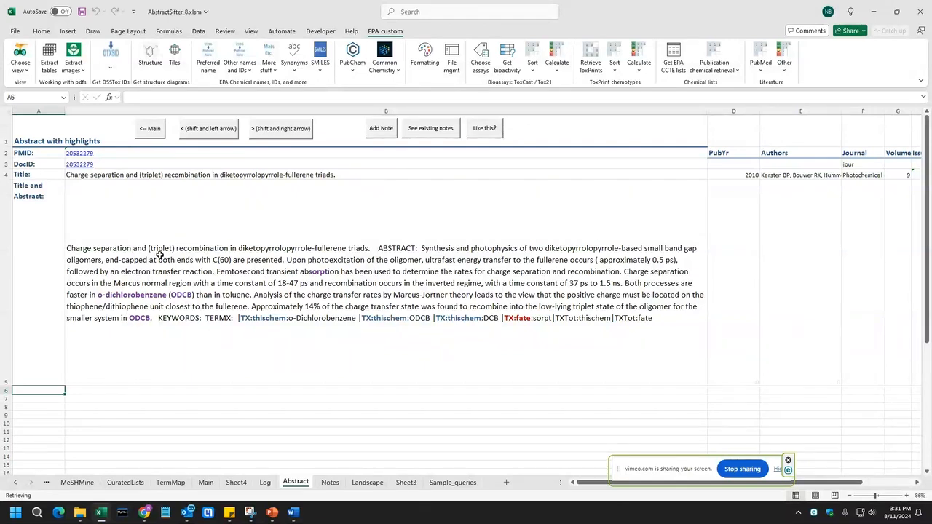
{"action": "left_click", "coordinate": [163, 259]}
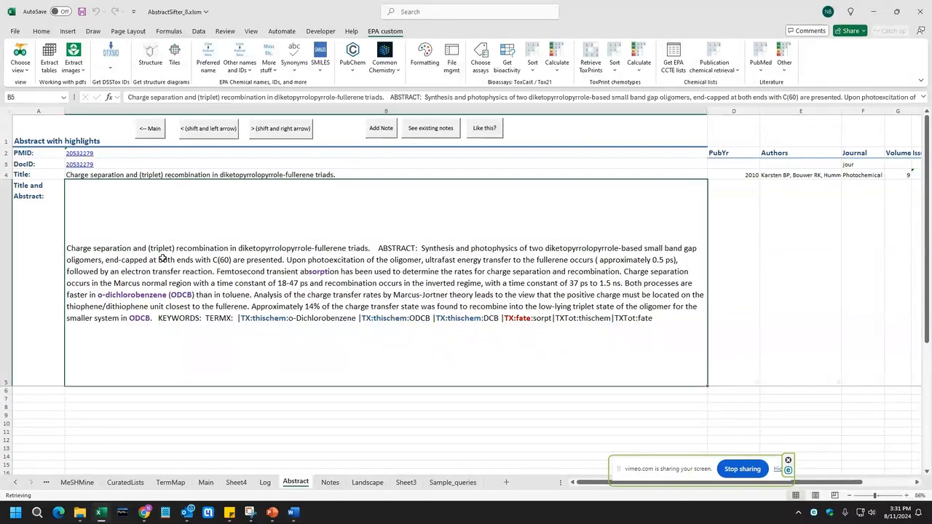
{"action": "left_click", "coordinate": [150, 128]}
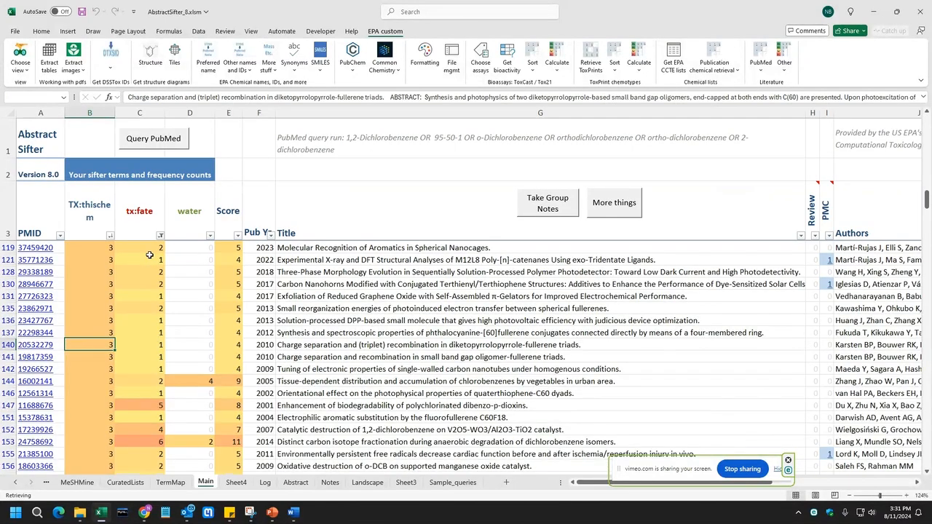
{"action": "double_click", "coordinate": [149, 344]}
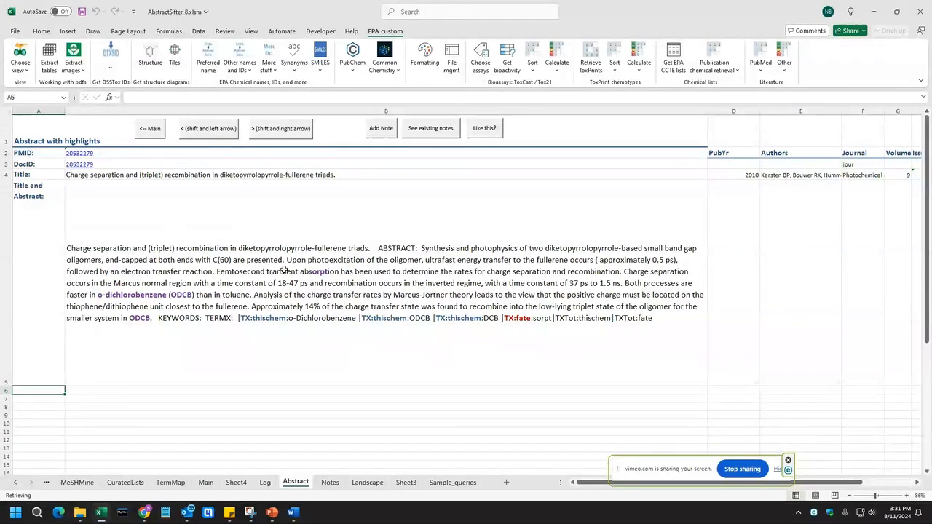
{"action": "left_click", "coordinate": [150, 128]}
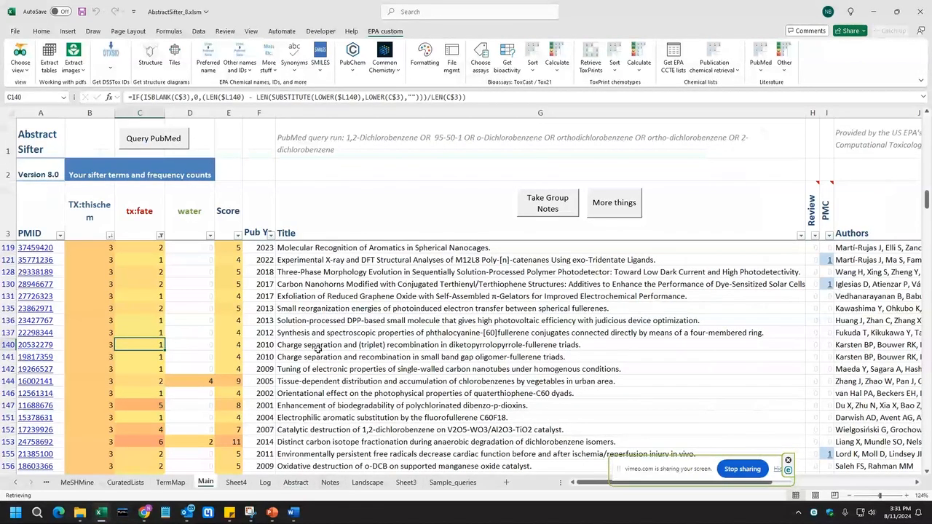
Step: Narrow the tx:fate filter by also excluding articles with counts of 1, 2 and 3
{"action": "scroll", "coordinate": [319, 394], "scroll_direction": "up", "scroll_amount": 7}
{"action": "scroll", "coordinate": [319, 394], "scroll_direction": "up", "scroll_amount": 7}
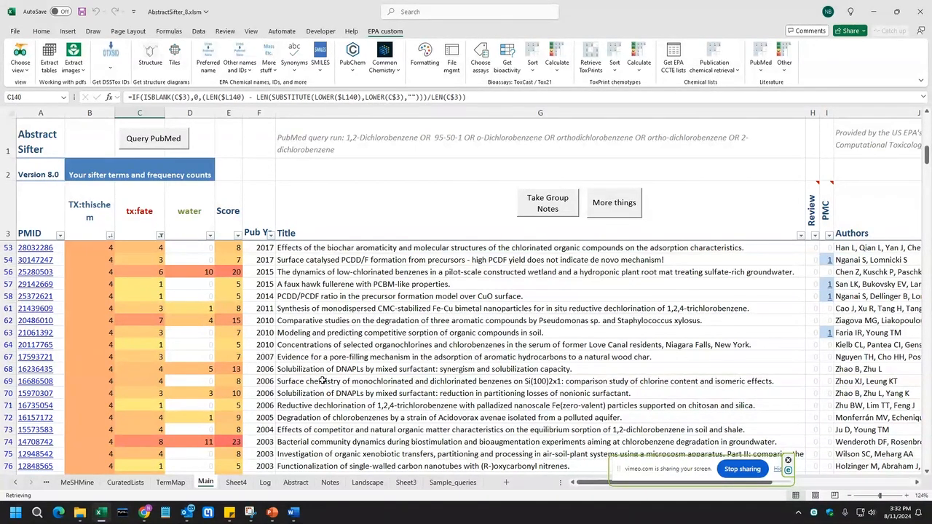
{"action": "scroll", "coordinate": [322, 380], "scroll_direction": "up", "scroll_amount": 3}
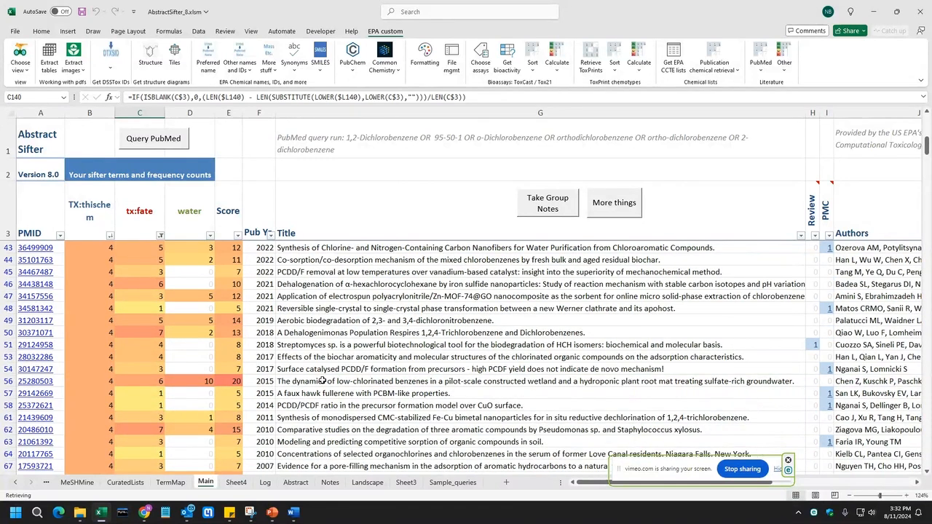
{"action": "scroll", "coordinate": [322, 381], "scroll_direction": "up", "scroll_amount": 7}
{"action": "left_click", "coordinate": [160, 237]}
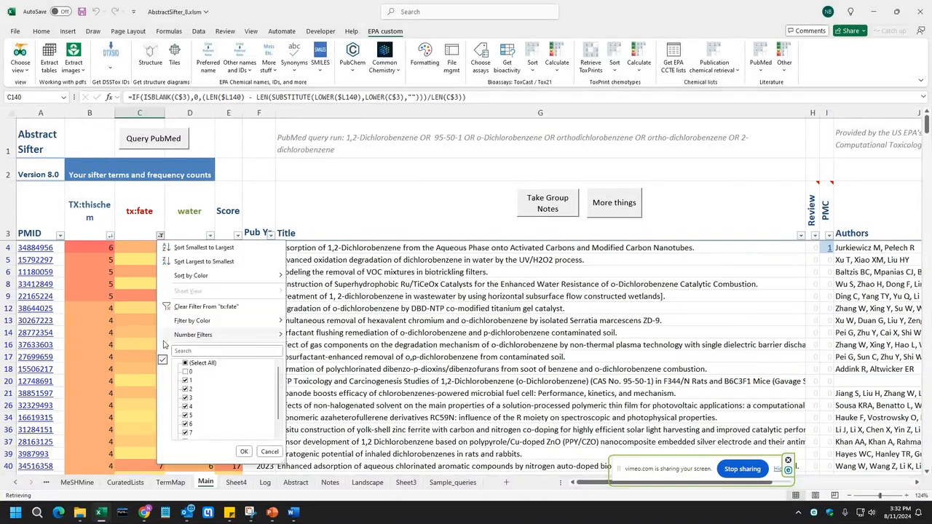
{"action": "left_click", "coordinate": [188, 381]}
{"action": "left_click", "coordinate": [189, 390]}
{"action": "left_click", "coordinate": [190, 398]}
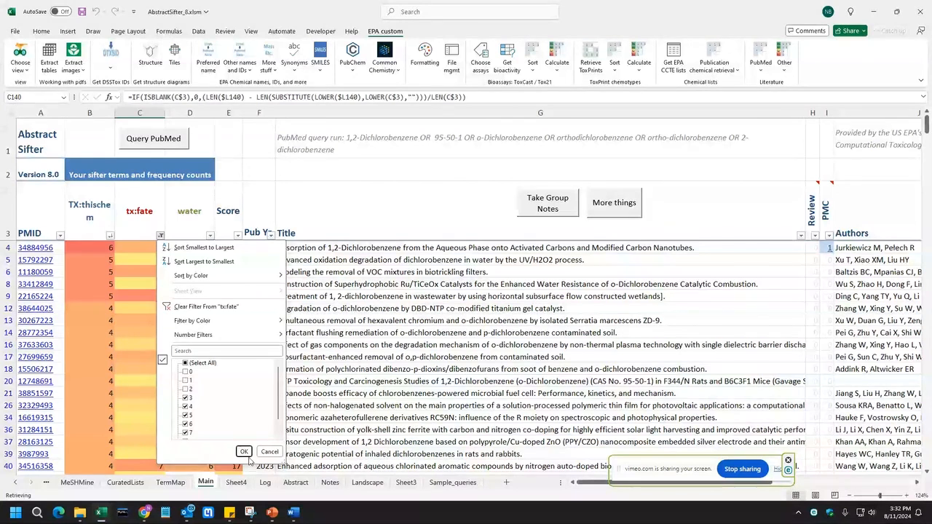
{"action": "left_click", "coordinate": [189, 398]}
{"action": "left_click", "coordinate": [244, 452]}
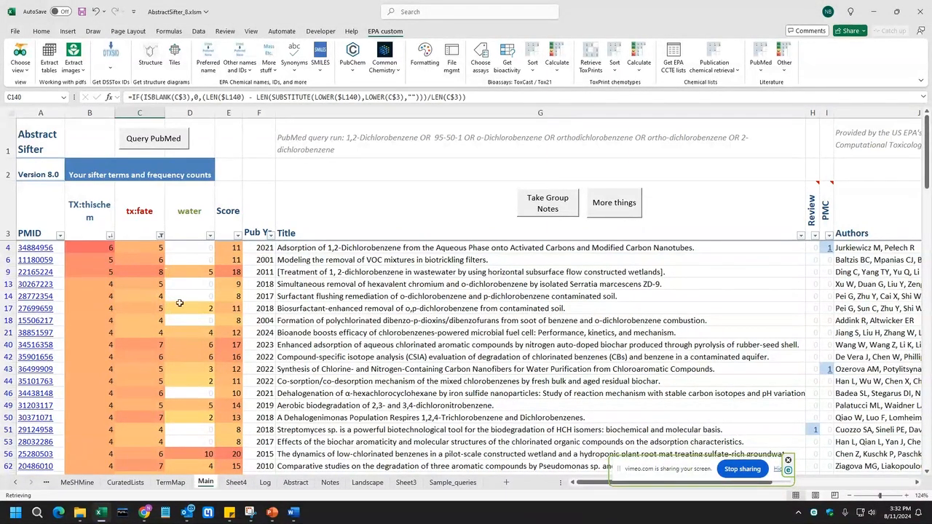
Step: Examine the chart of fate features against chemical name features on Sheet4, and review the term counts on the TermMap sheet
{"action": "left_click", "coordinate": [236, 482]}
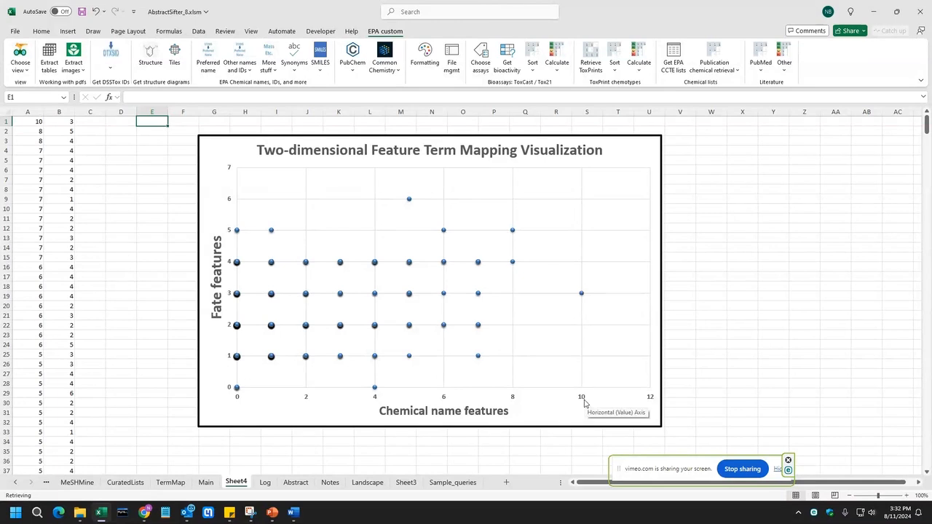
{"action": "mouse_move", "coordinate": [583, 296]}
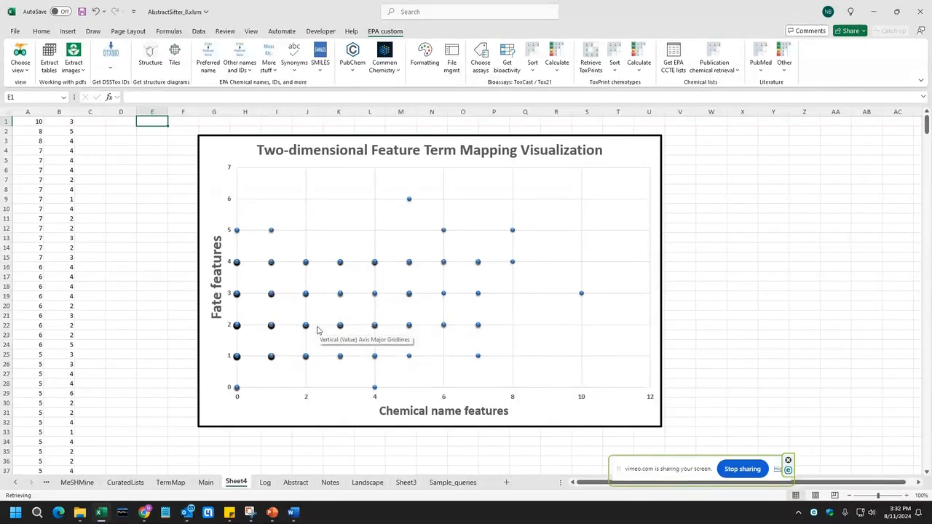
{"action": "left_click", "coordinate": [172, 482]}
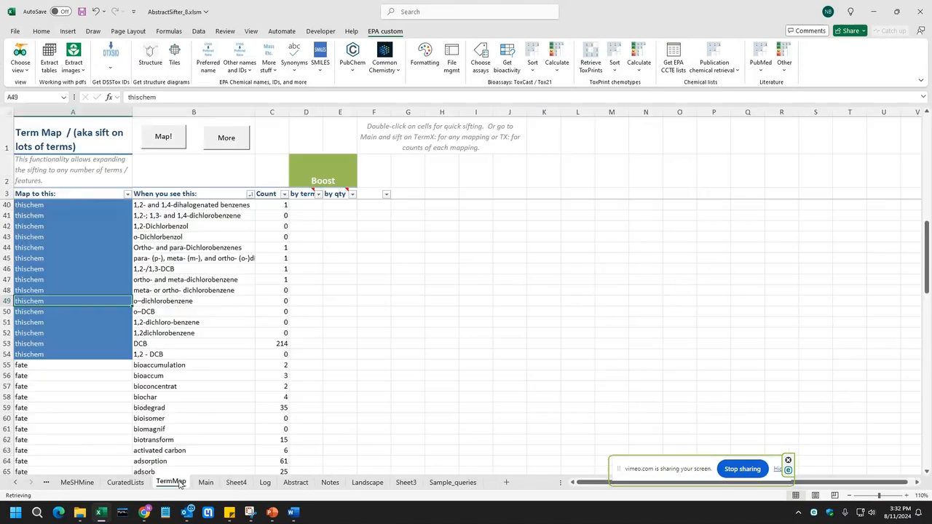
{"action": "scroll", "coordinate": [313, 416], "scroll_direction": "up", "scroll_amount": 12}
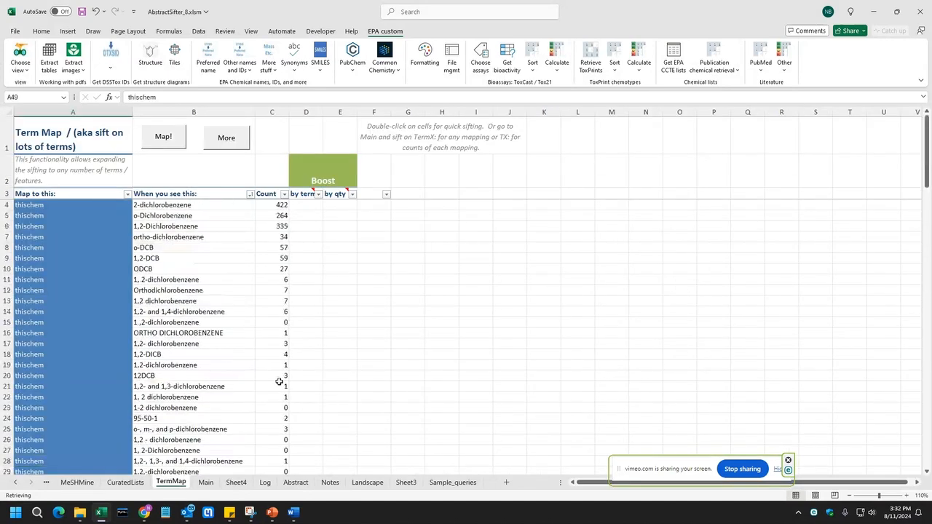